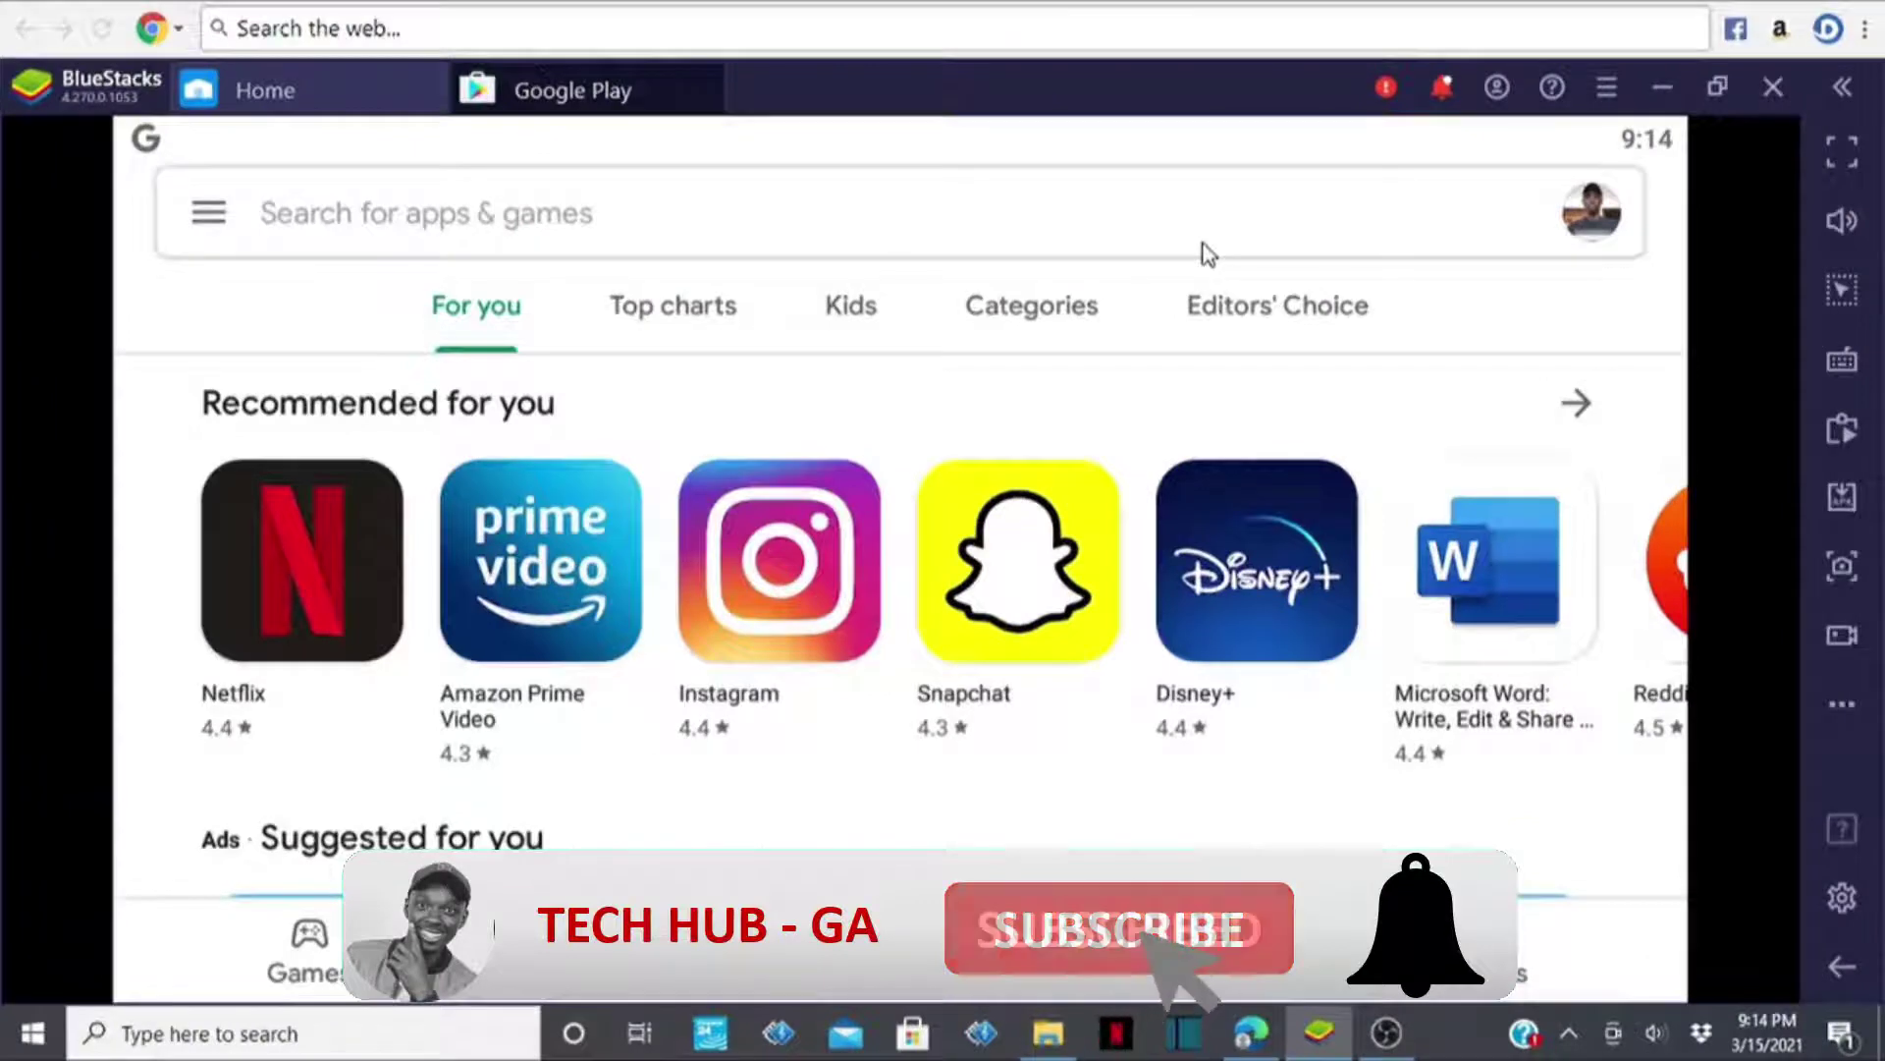
# - Browse the store's Top charts, Kids, For you, Instagram page and Games sections, then return to Apps
pyautogui.click(661, 307)
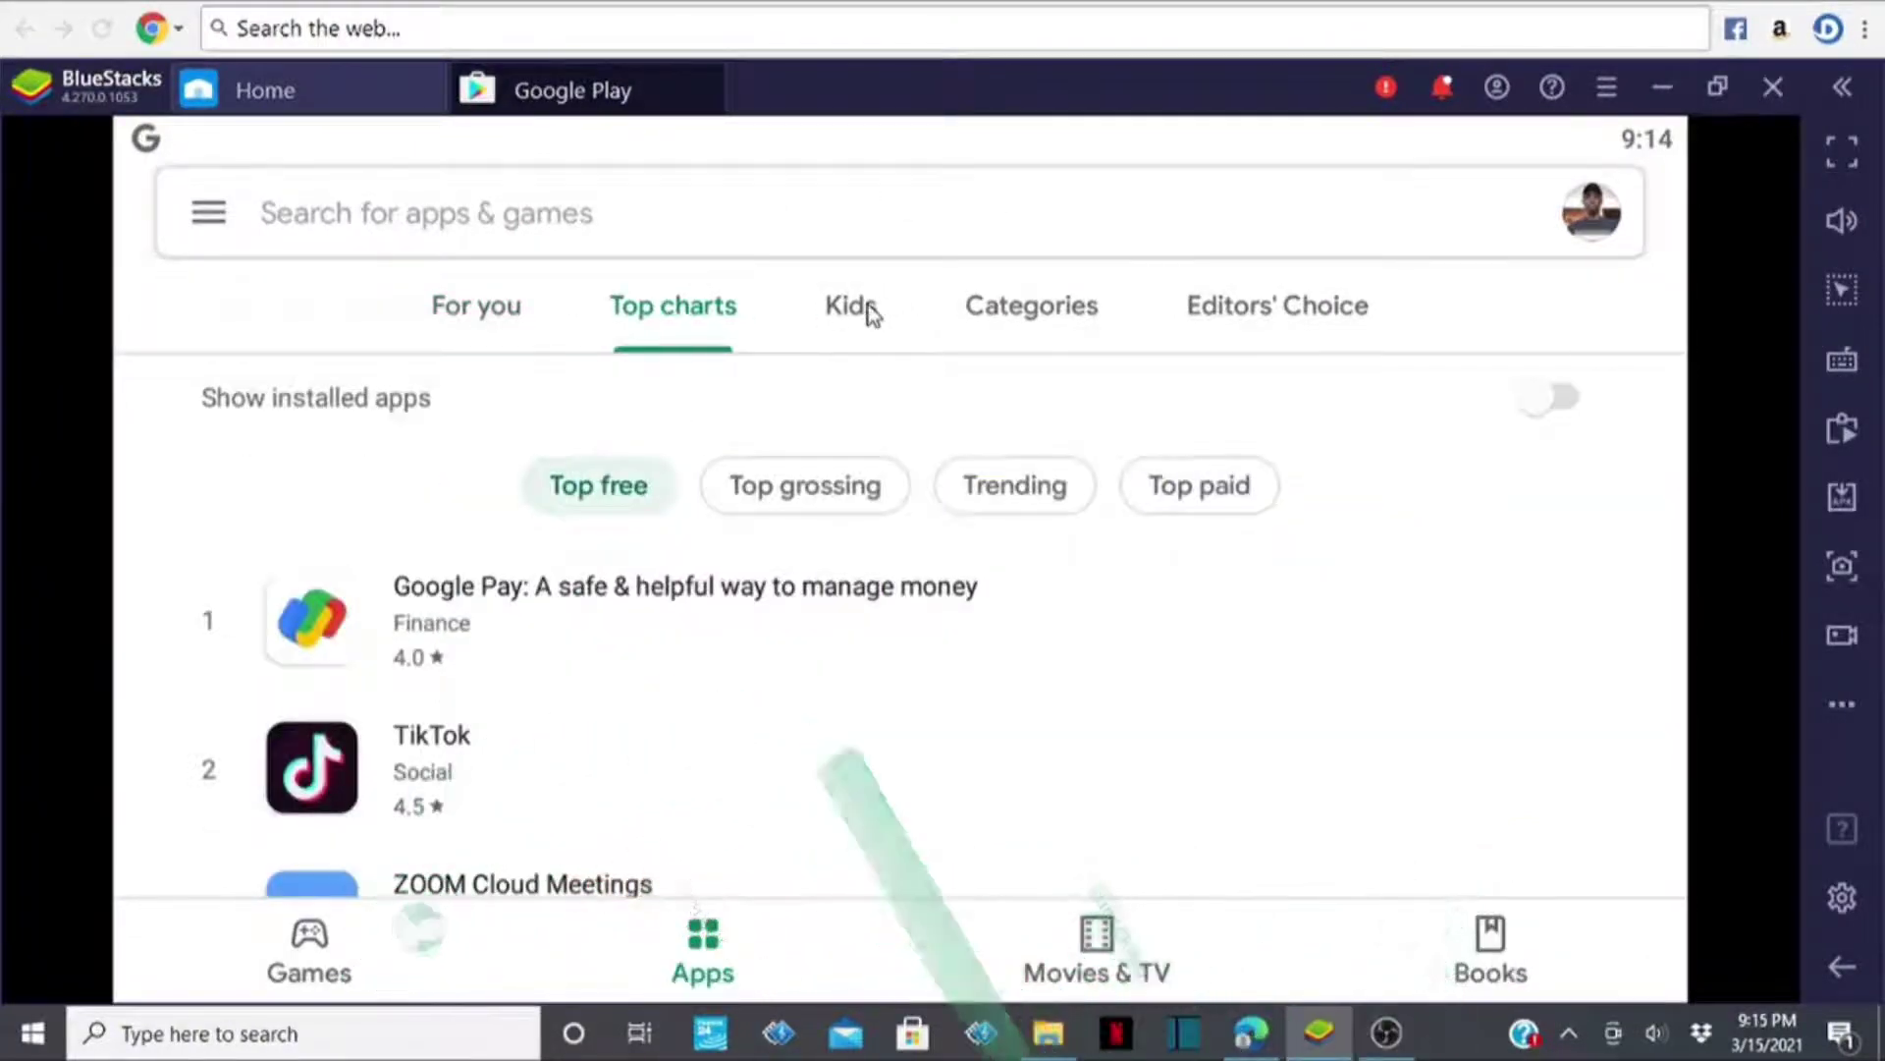
pyautogui.click(868, 304)
pyautogui.click(683, 322)
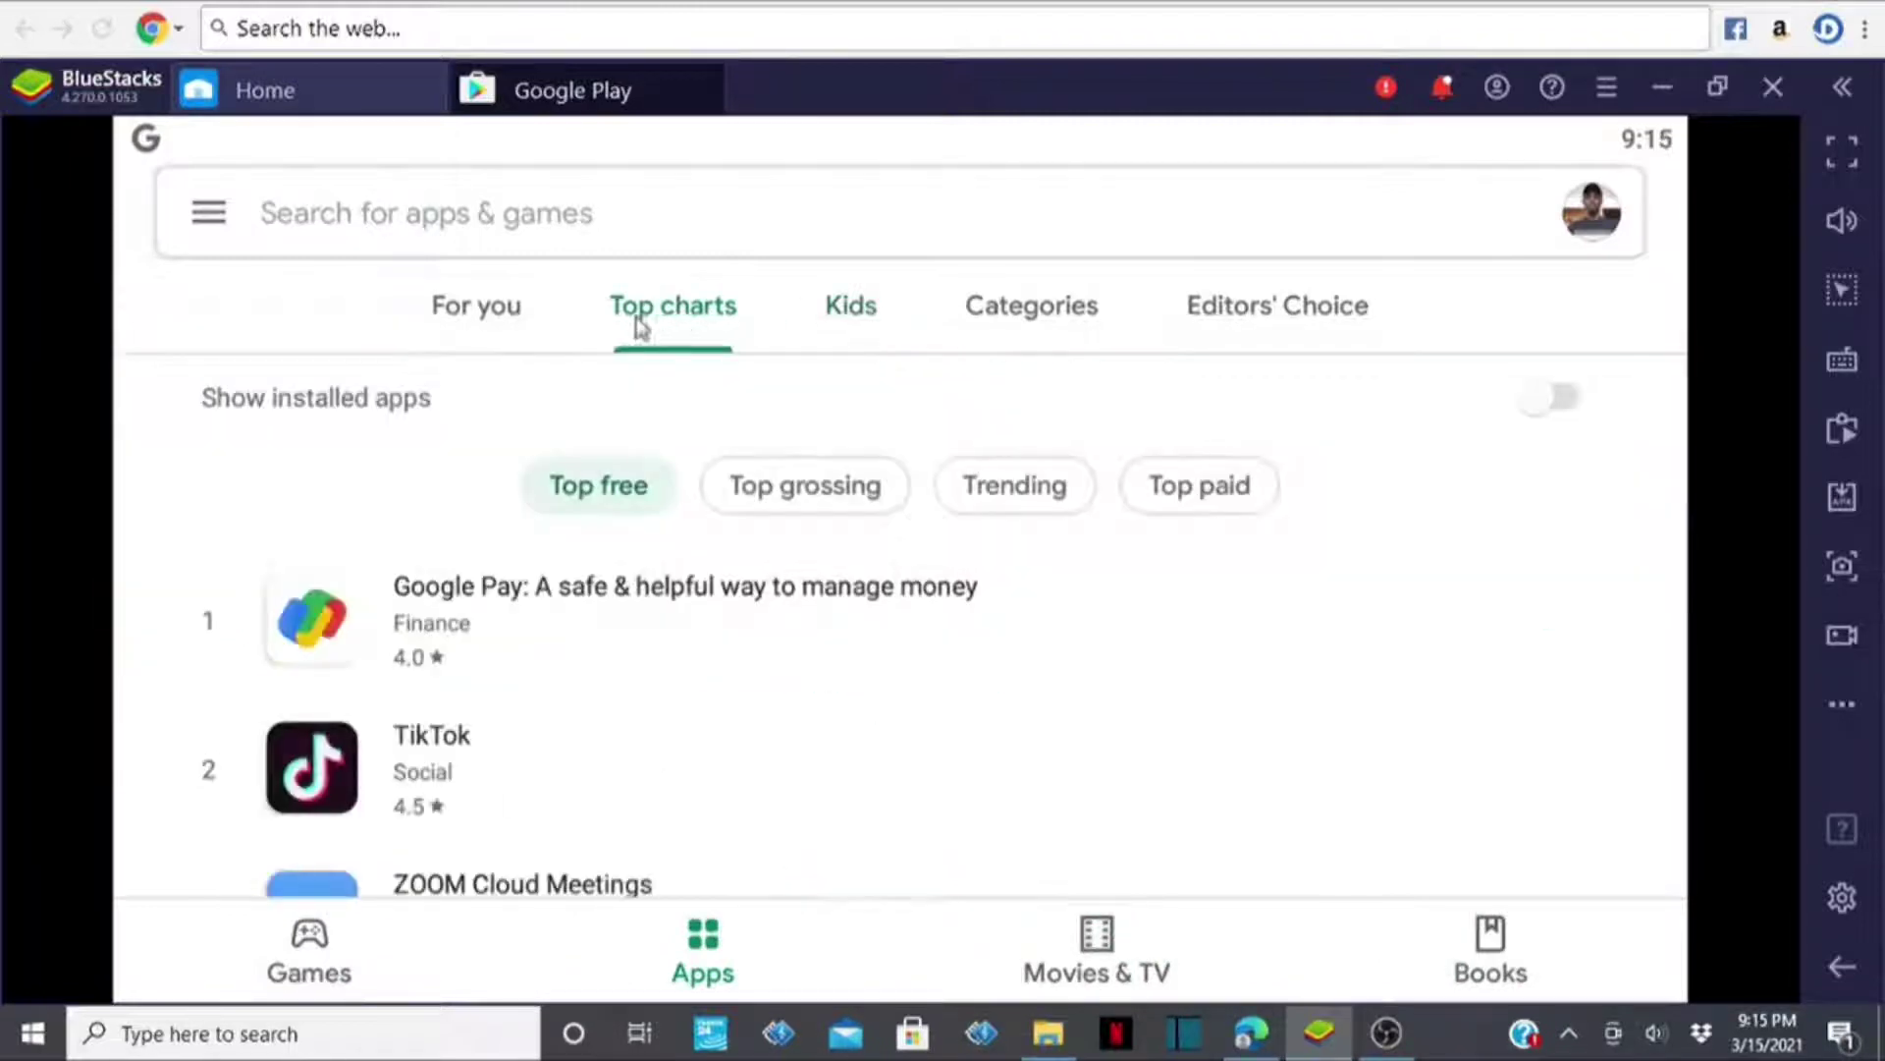
pyautogui.click(503, 316)
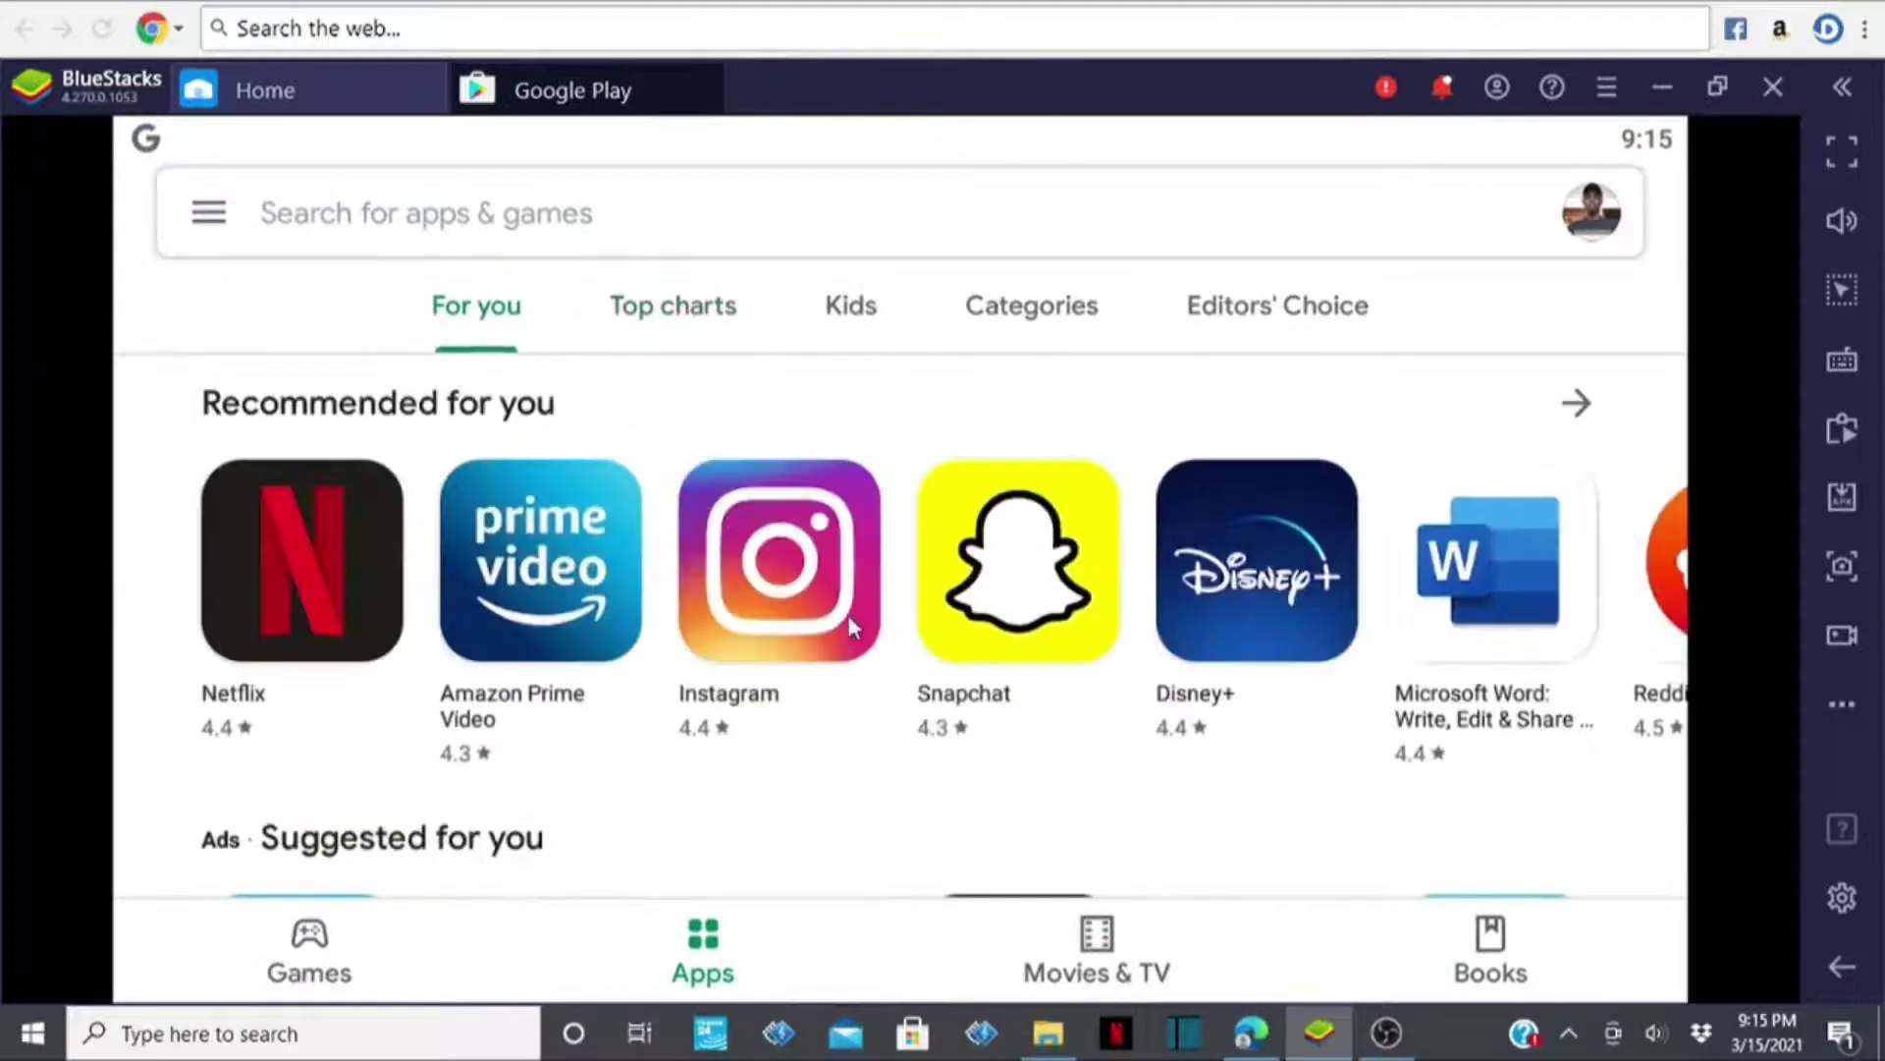
pyautogui.click(823, 610)
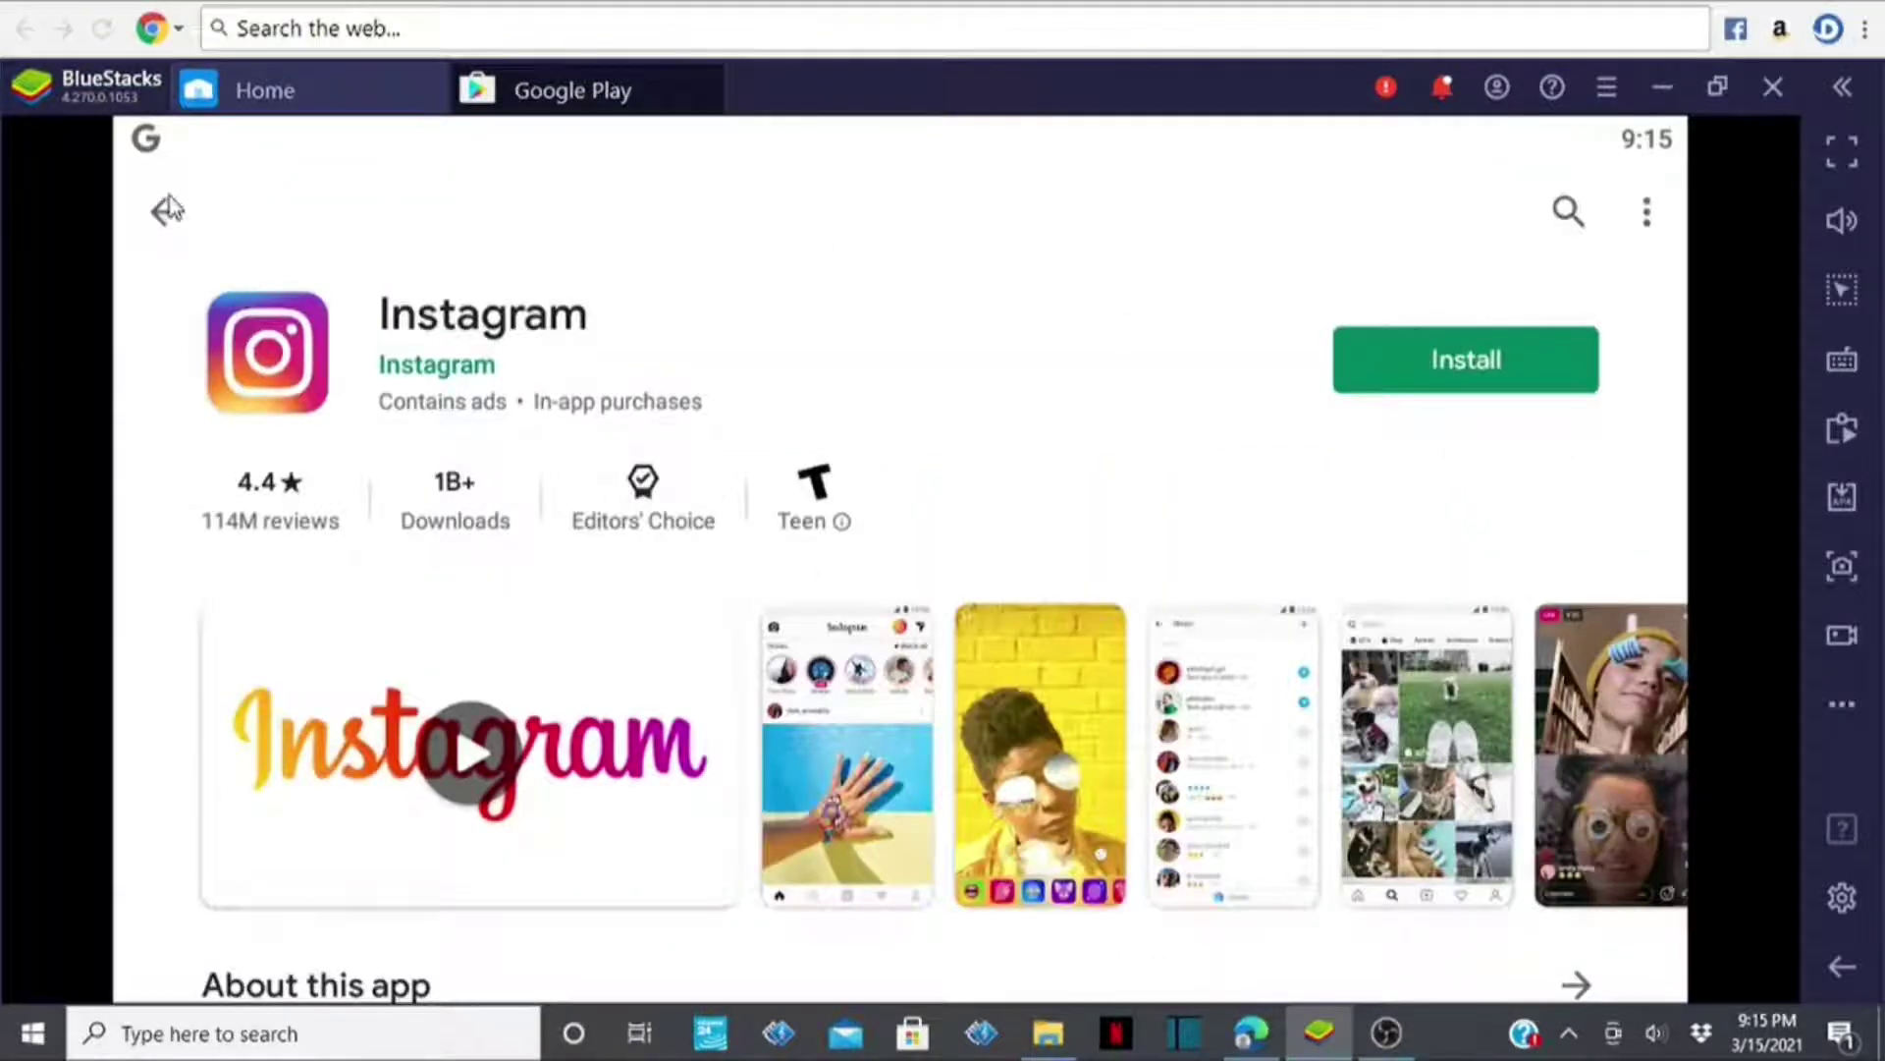
pyautogui.click(164, 213)
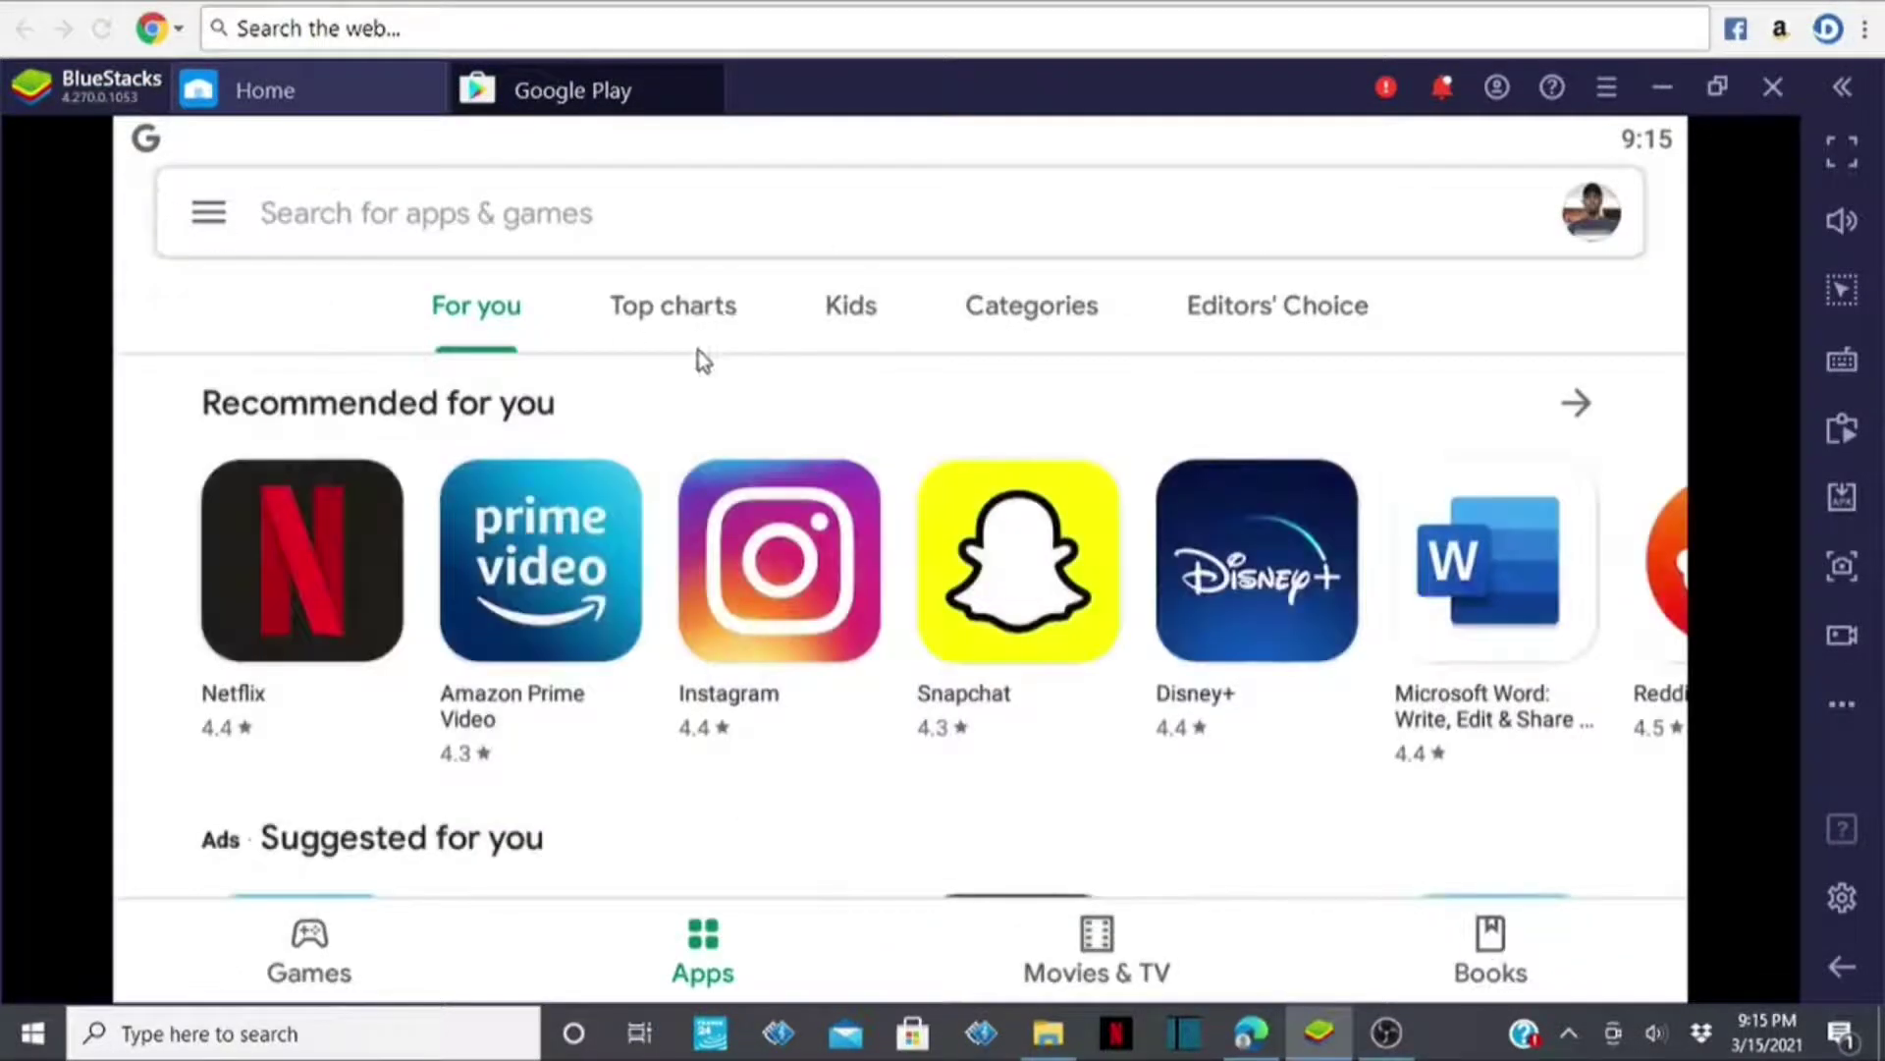
pyautogui.click(327, 953)
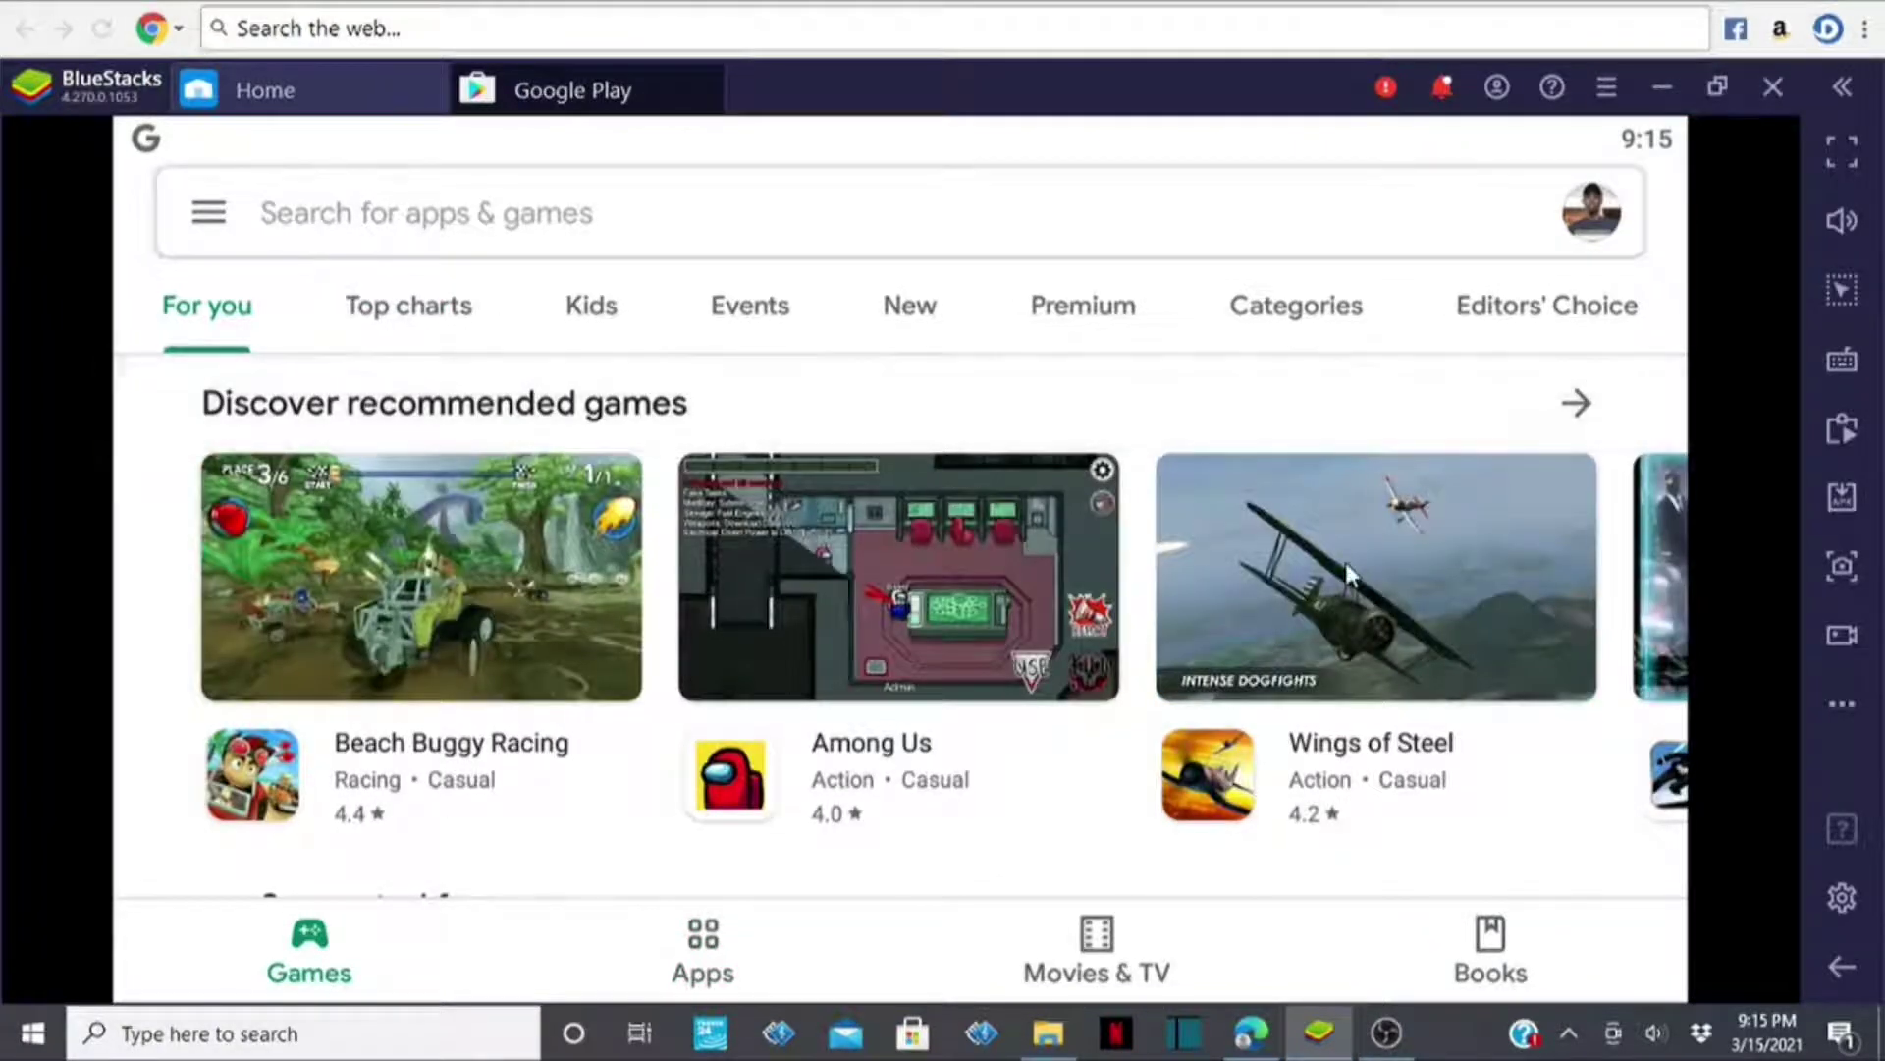
pyautogui.click(1497, 369)
pyautogui.moveTo(1512, 611); pyautogui.dragTo(1376, 897)
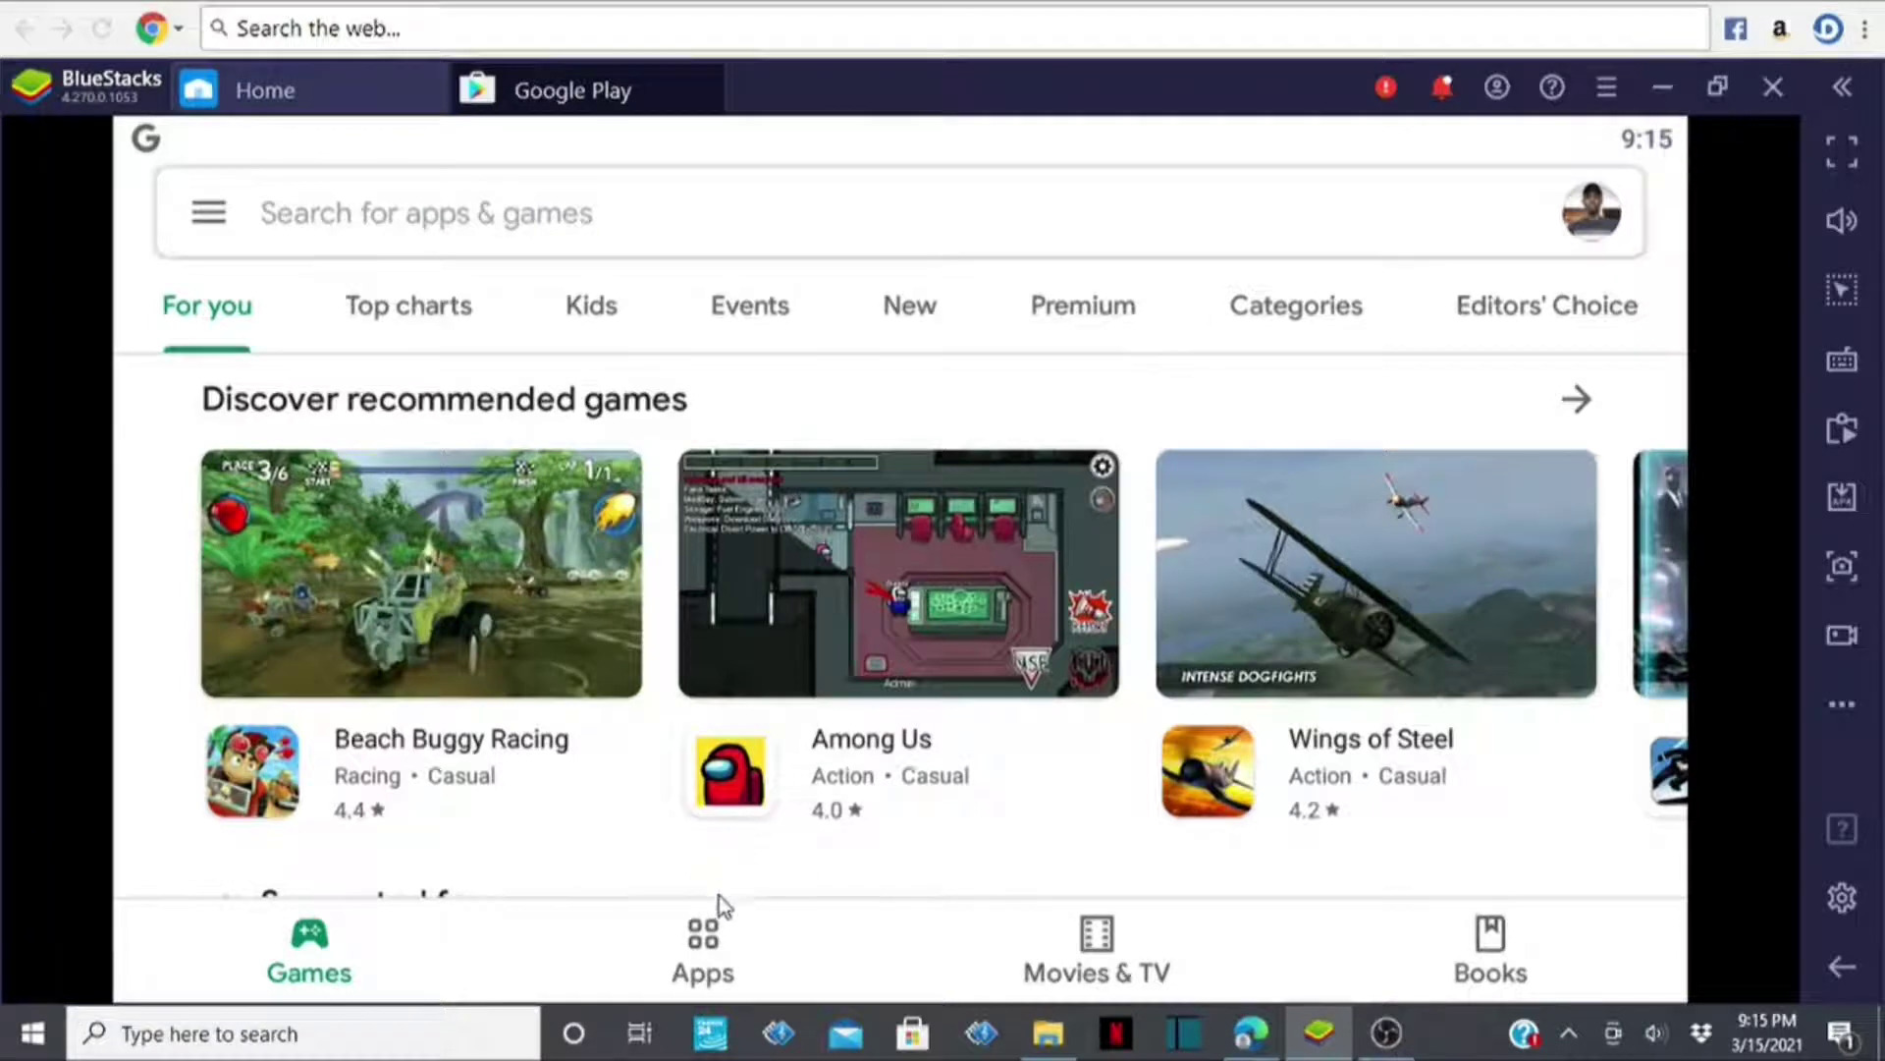
pyautogui.click(711, 939)
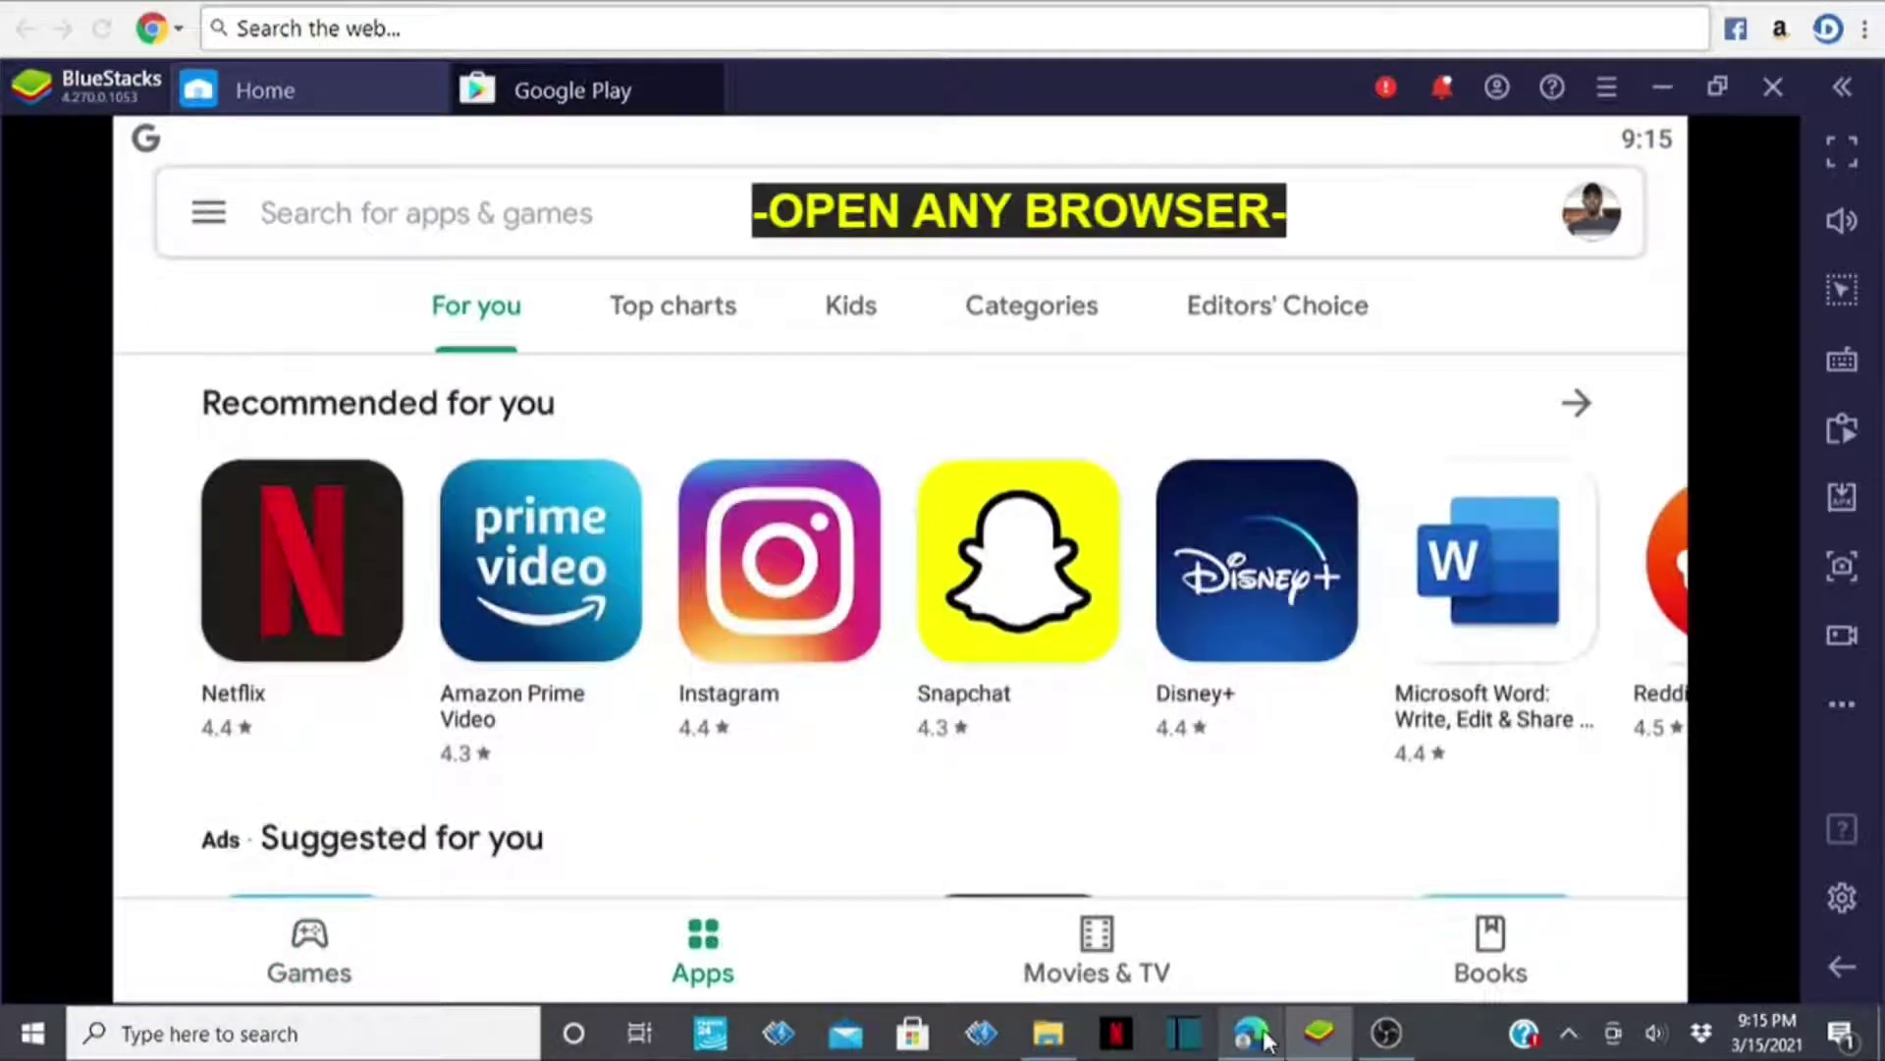
# - In Edge, search Bing for 'bluestacks' and open the official bluestacks.com result
pyautogui.click(1316, 943)
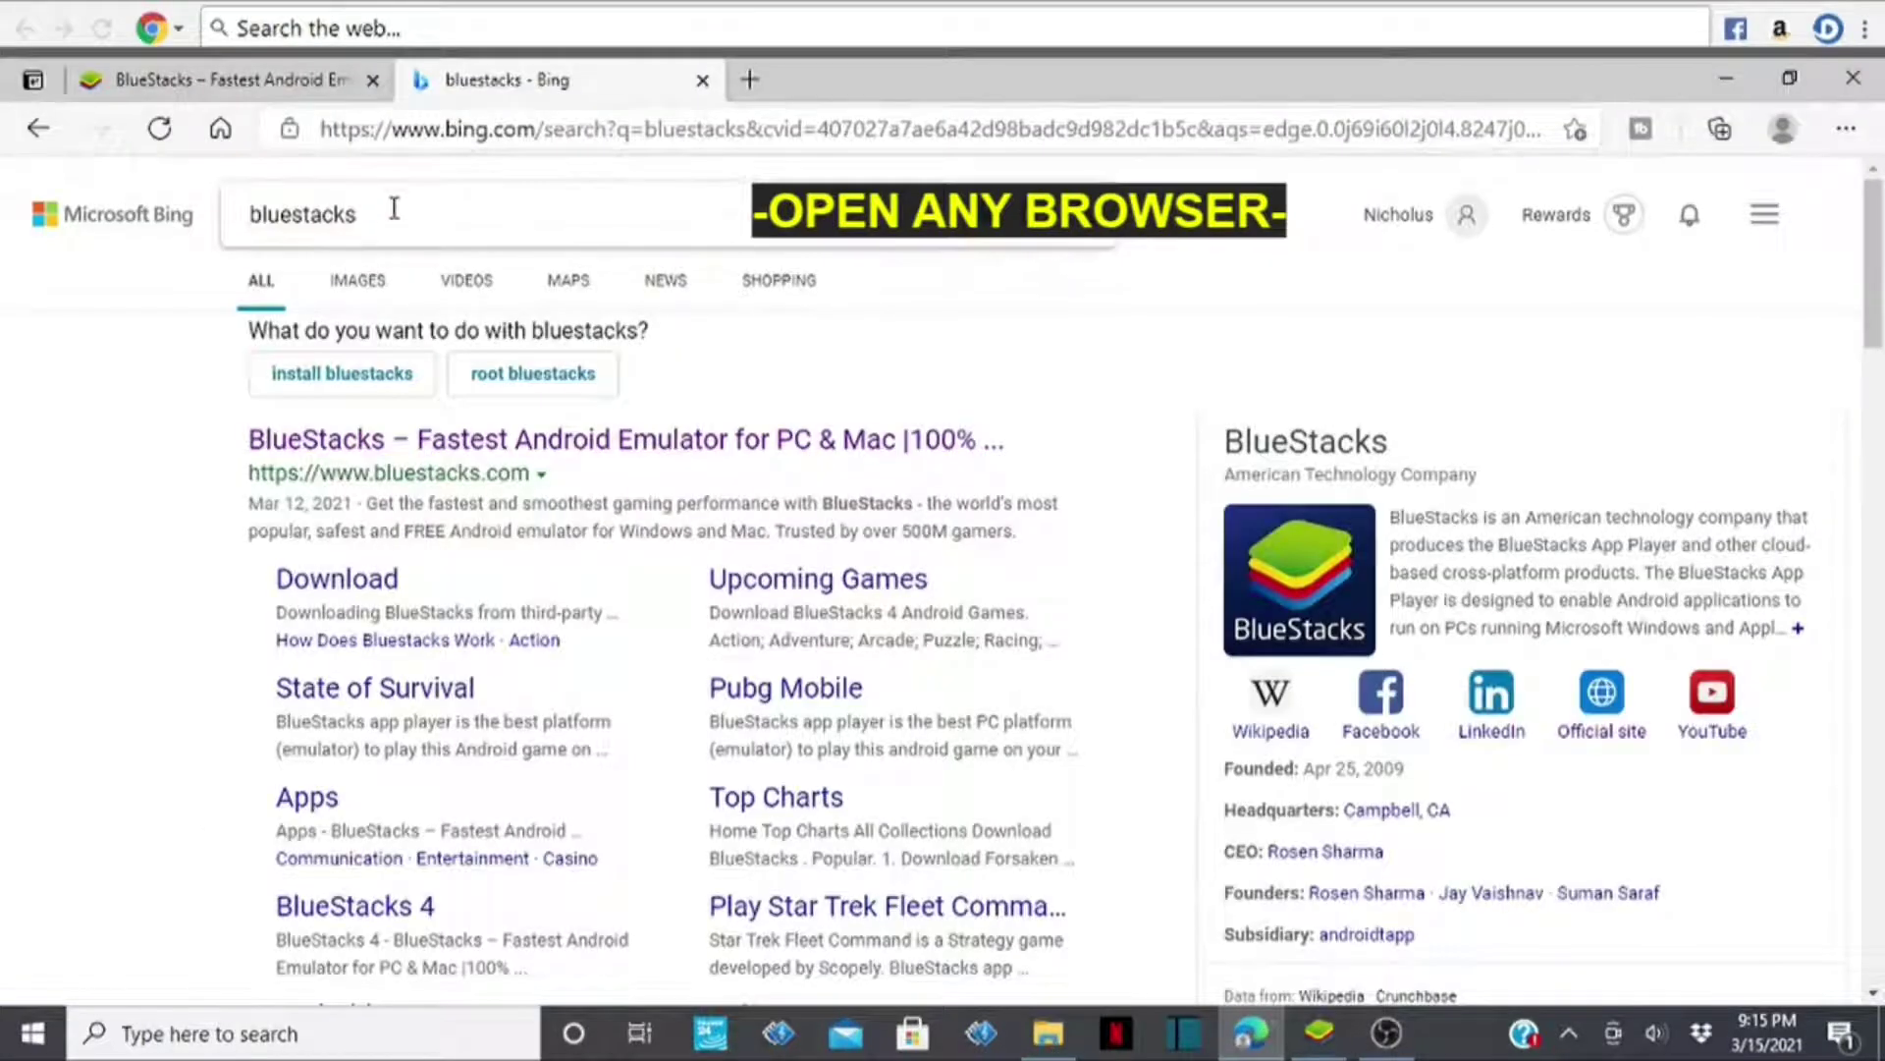
pyautogui.click(401, 222)
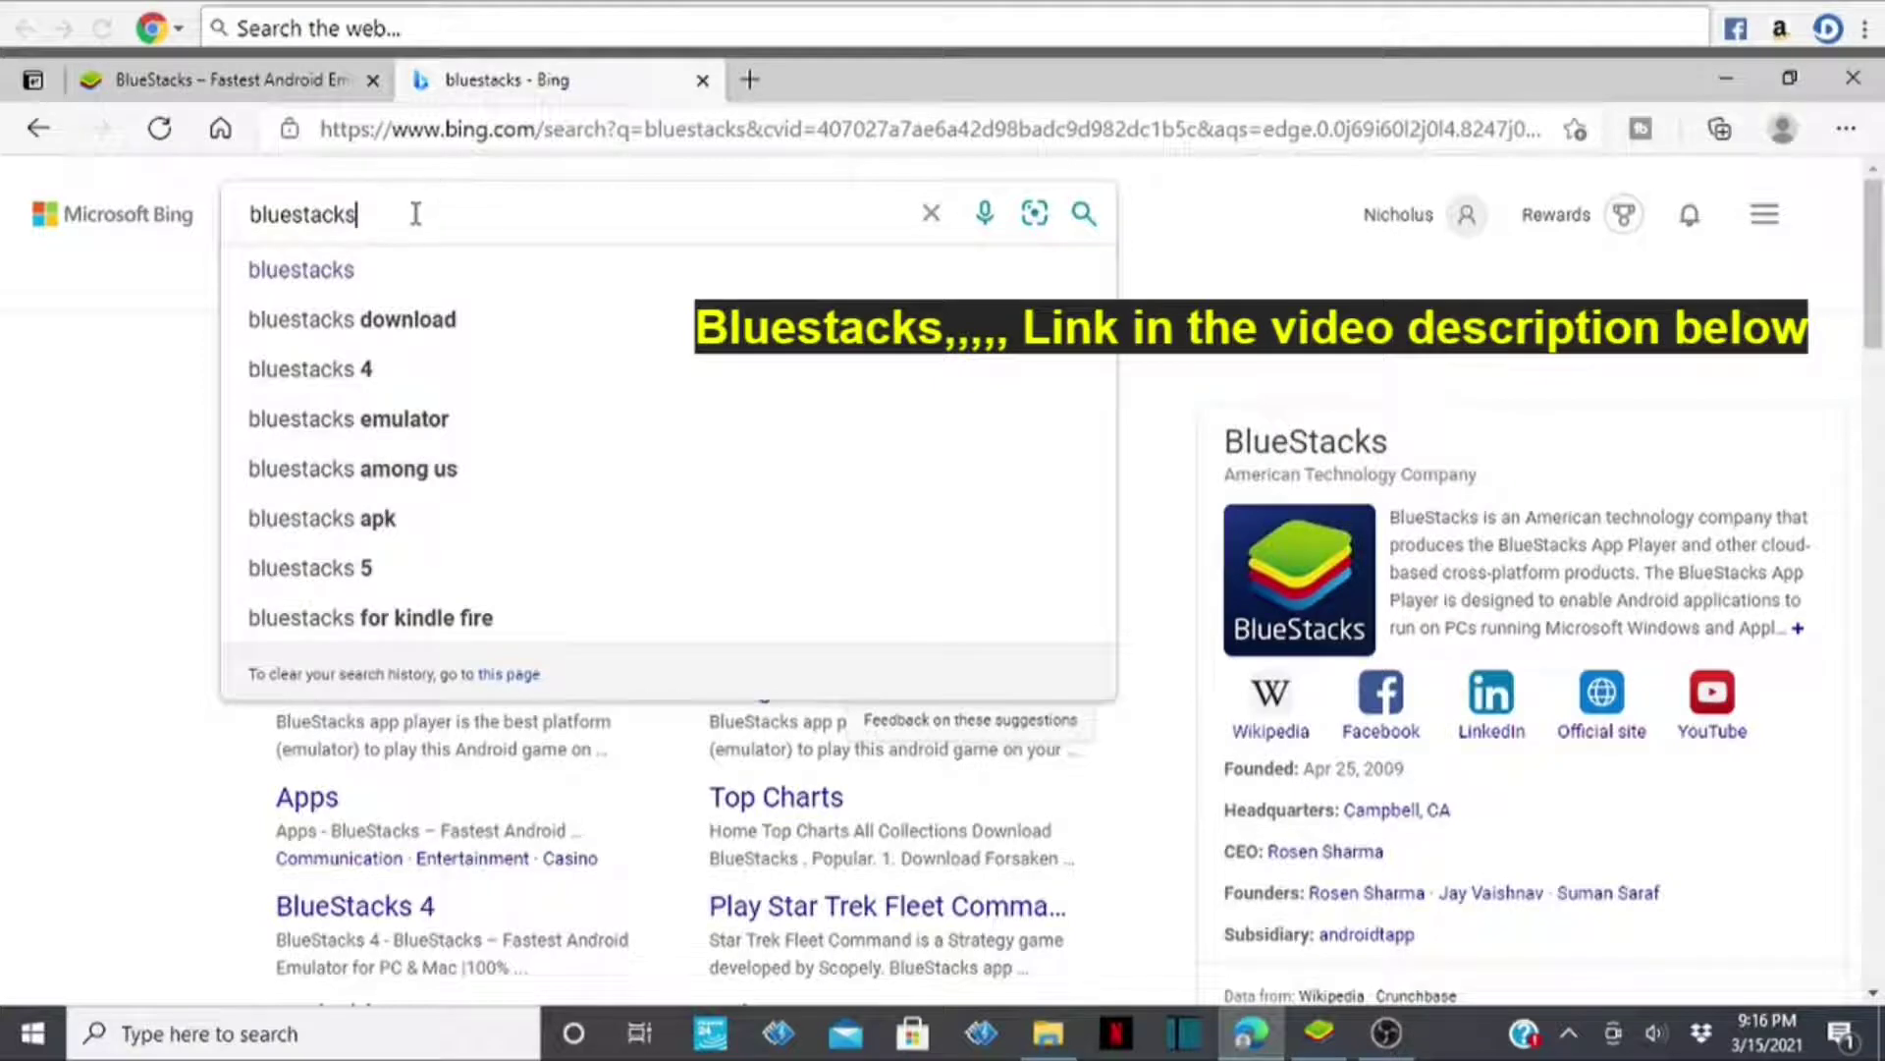
pyautogui.press('Return')
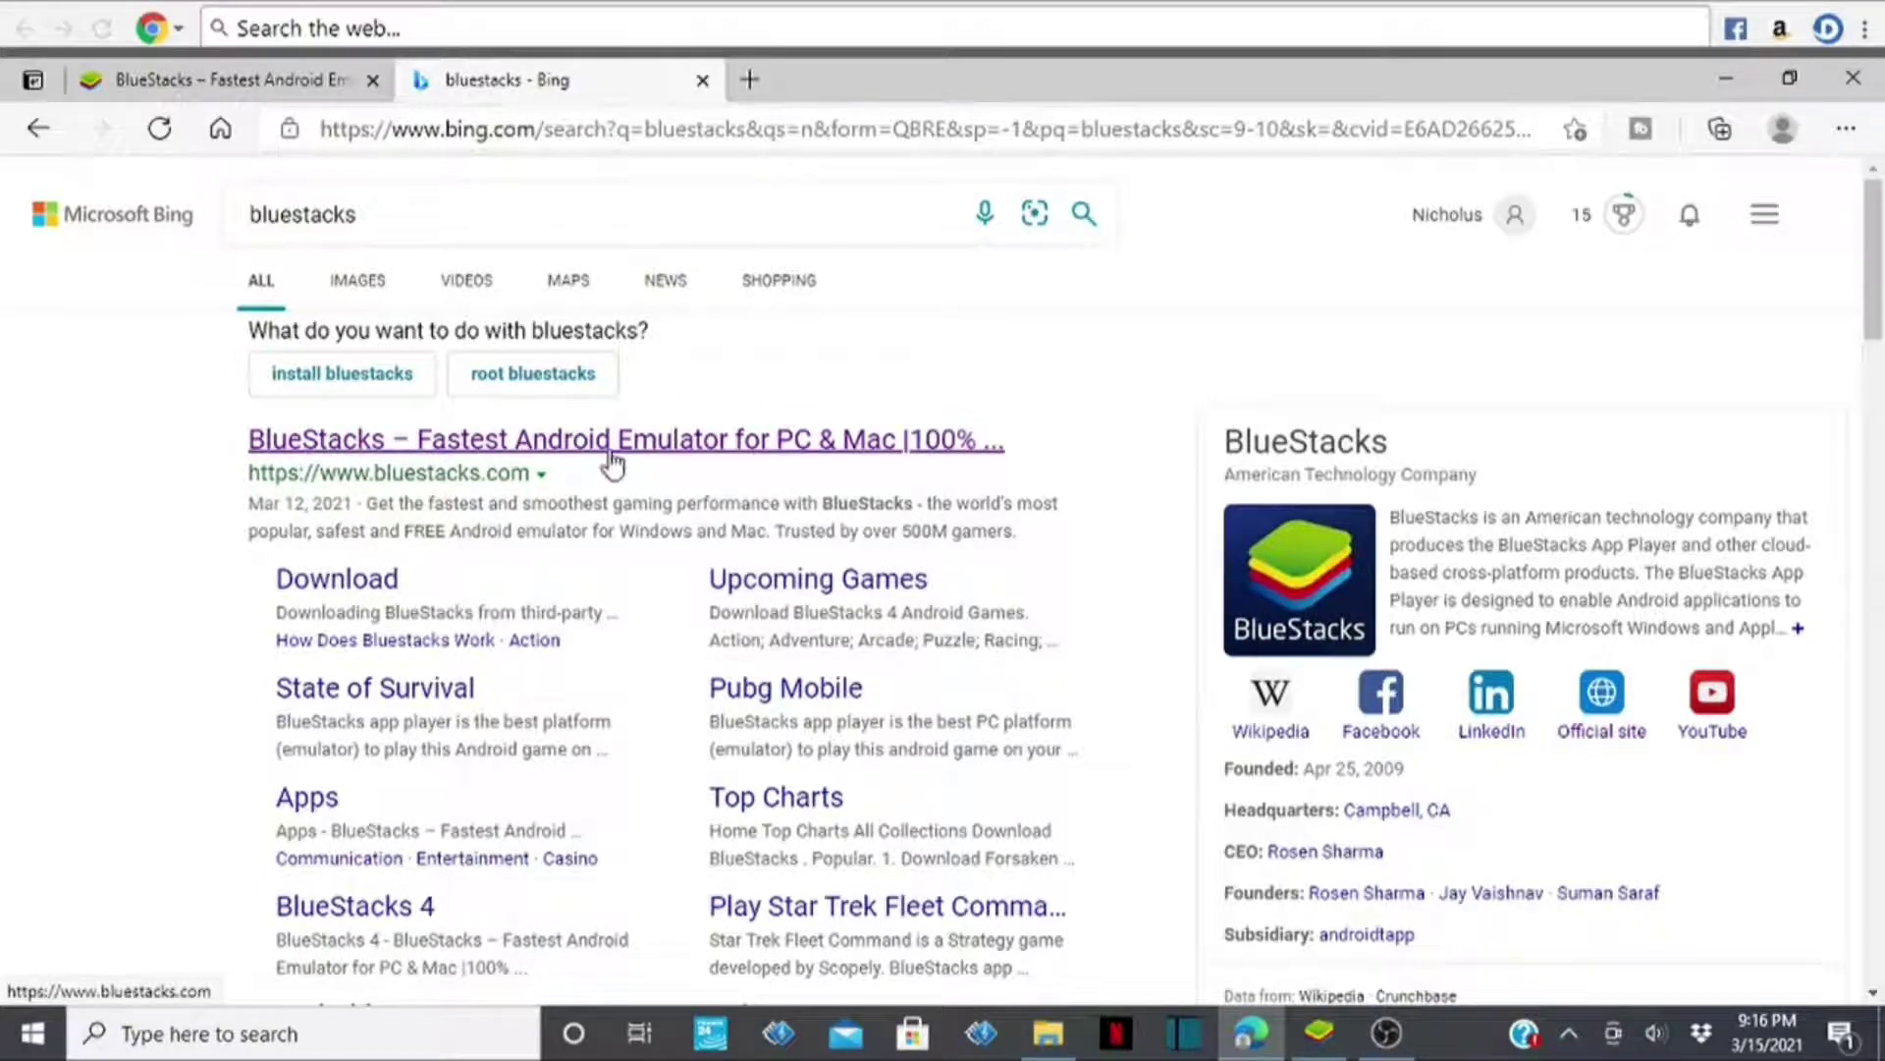
pyautogui.click(610, 450)
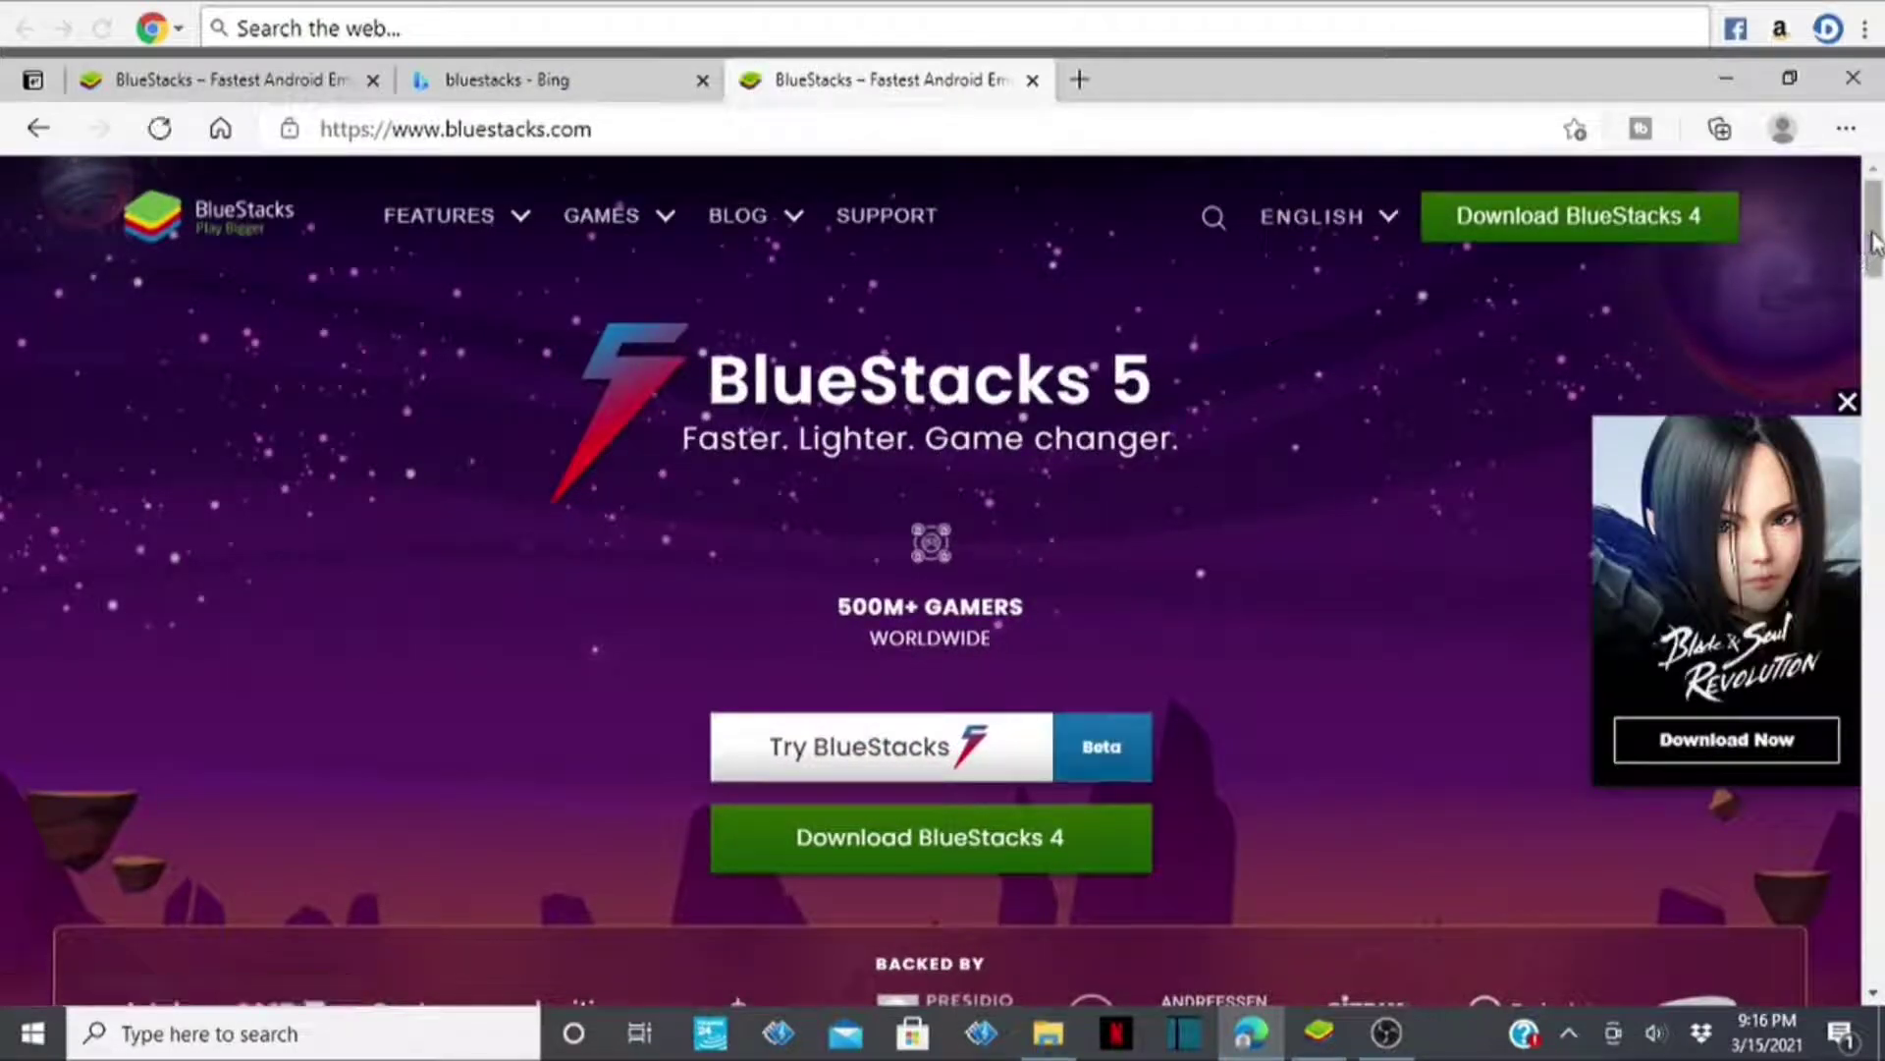
# - Download the BlueStacks 4 installer and bring up the downloaded file's options
pyautogui.moveTo(1875, 241); pyautogui.dragTo(1878, 304)
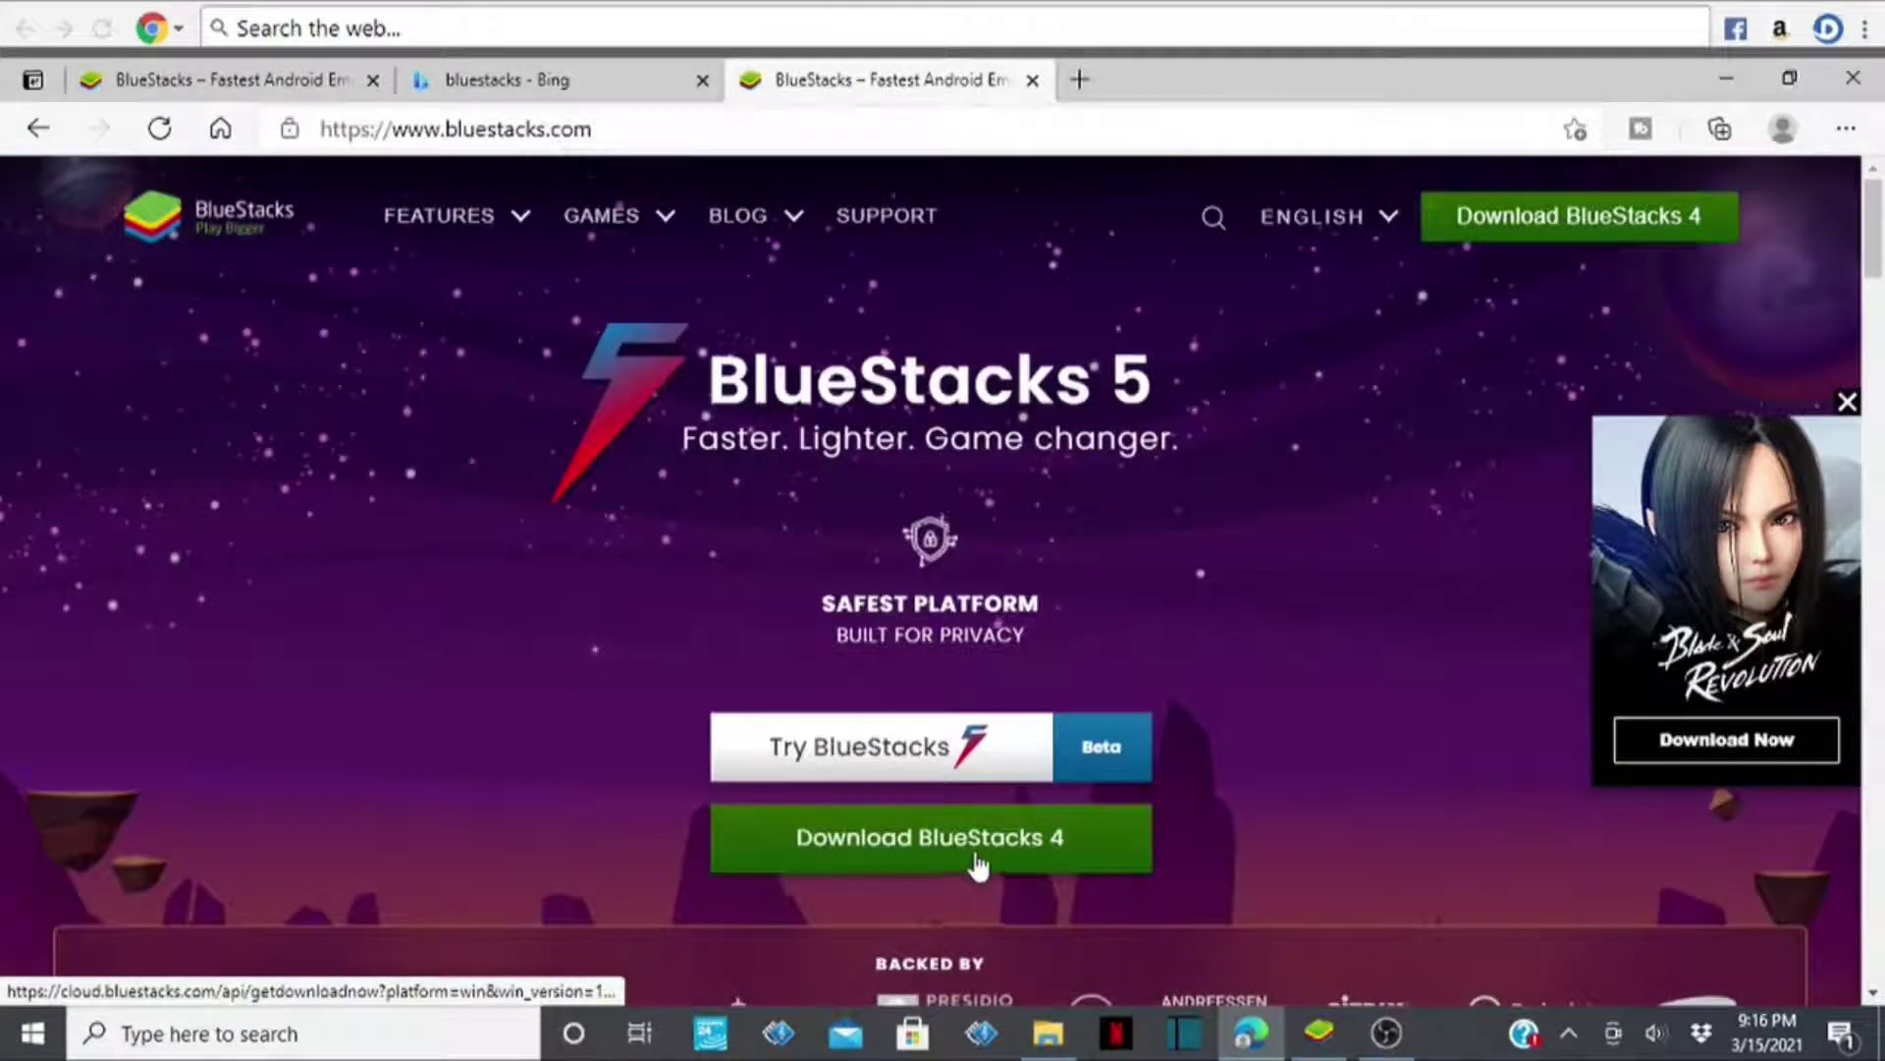
pyautogui.click(975, 844)
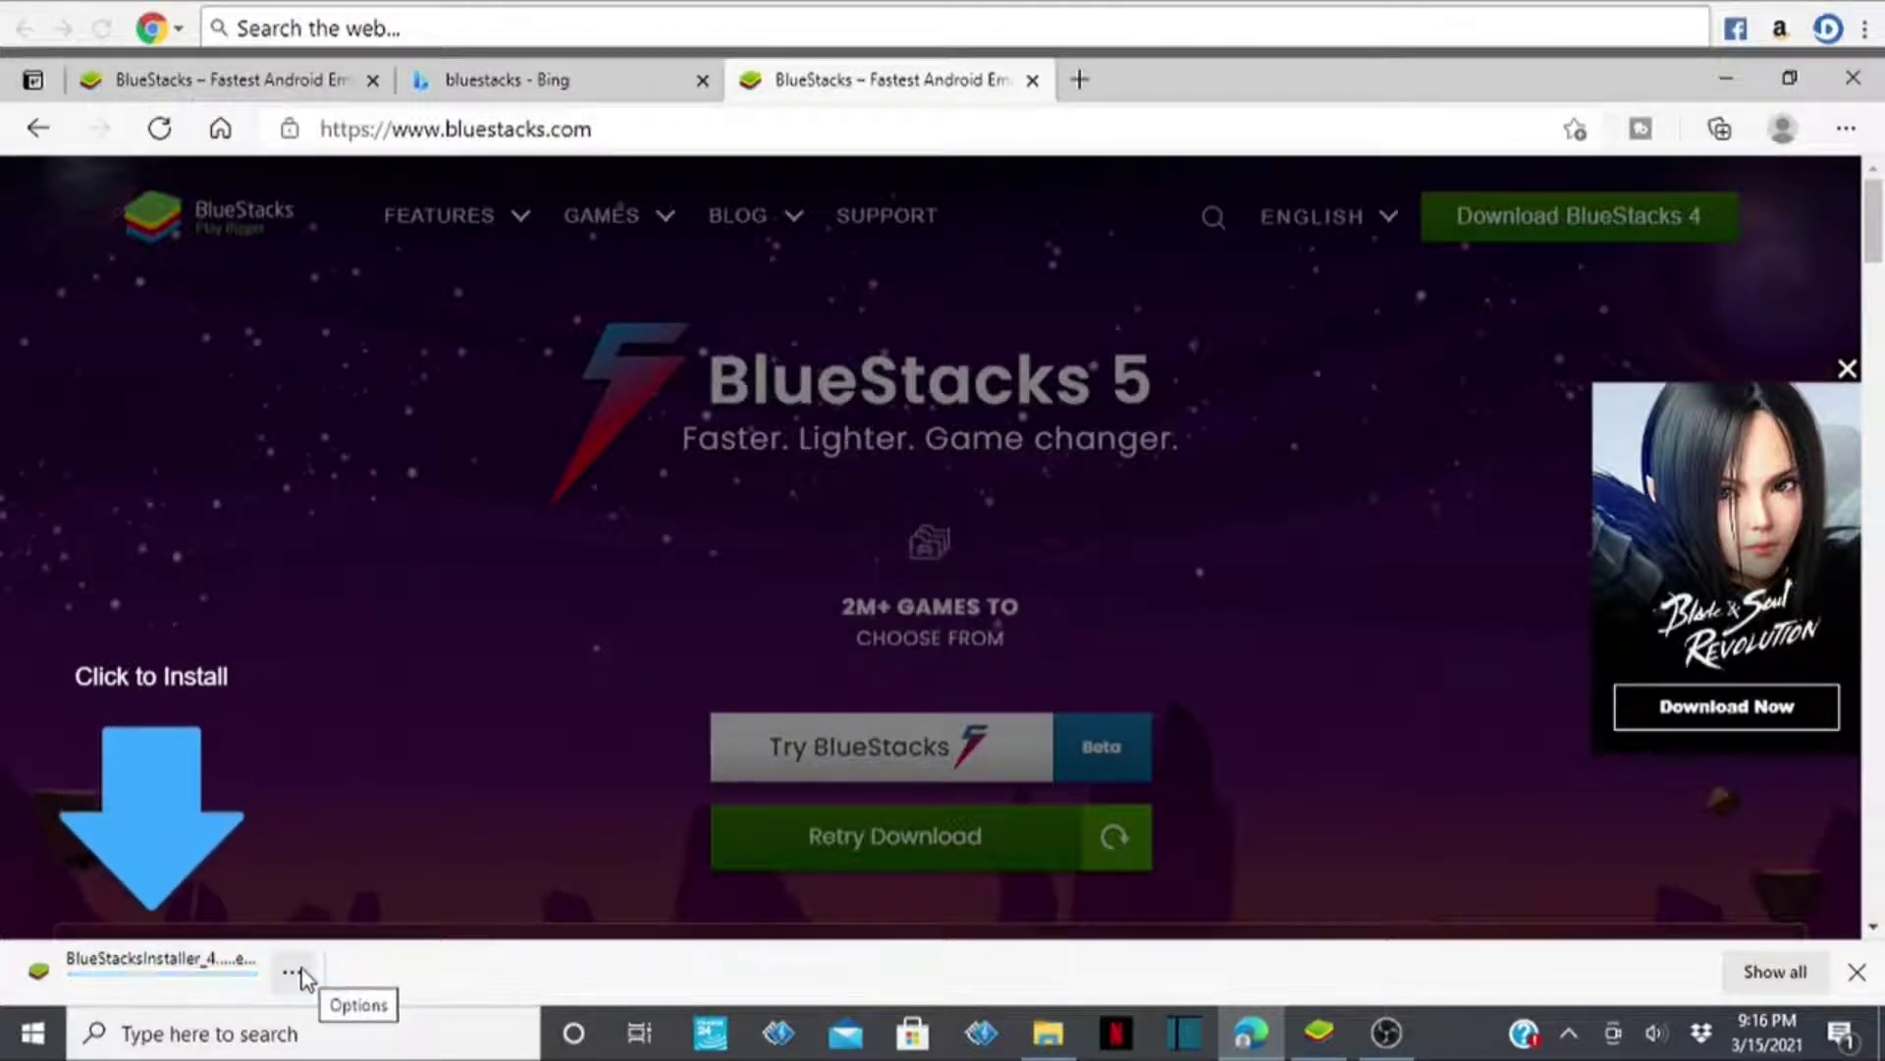
pyautogui.click(293, 973)
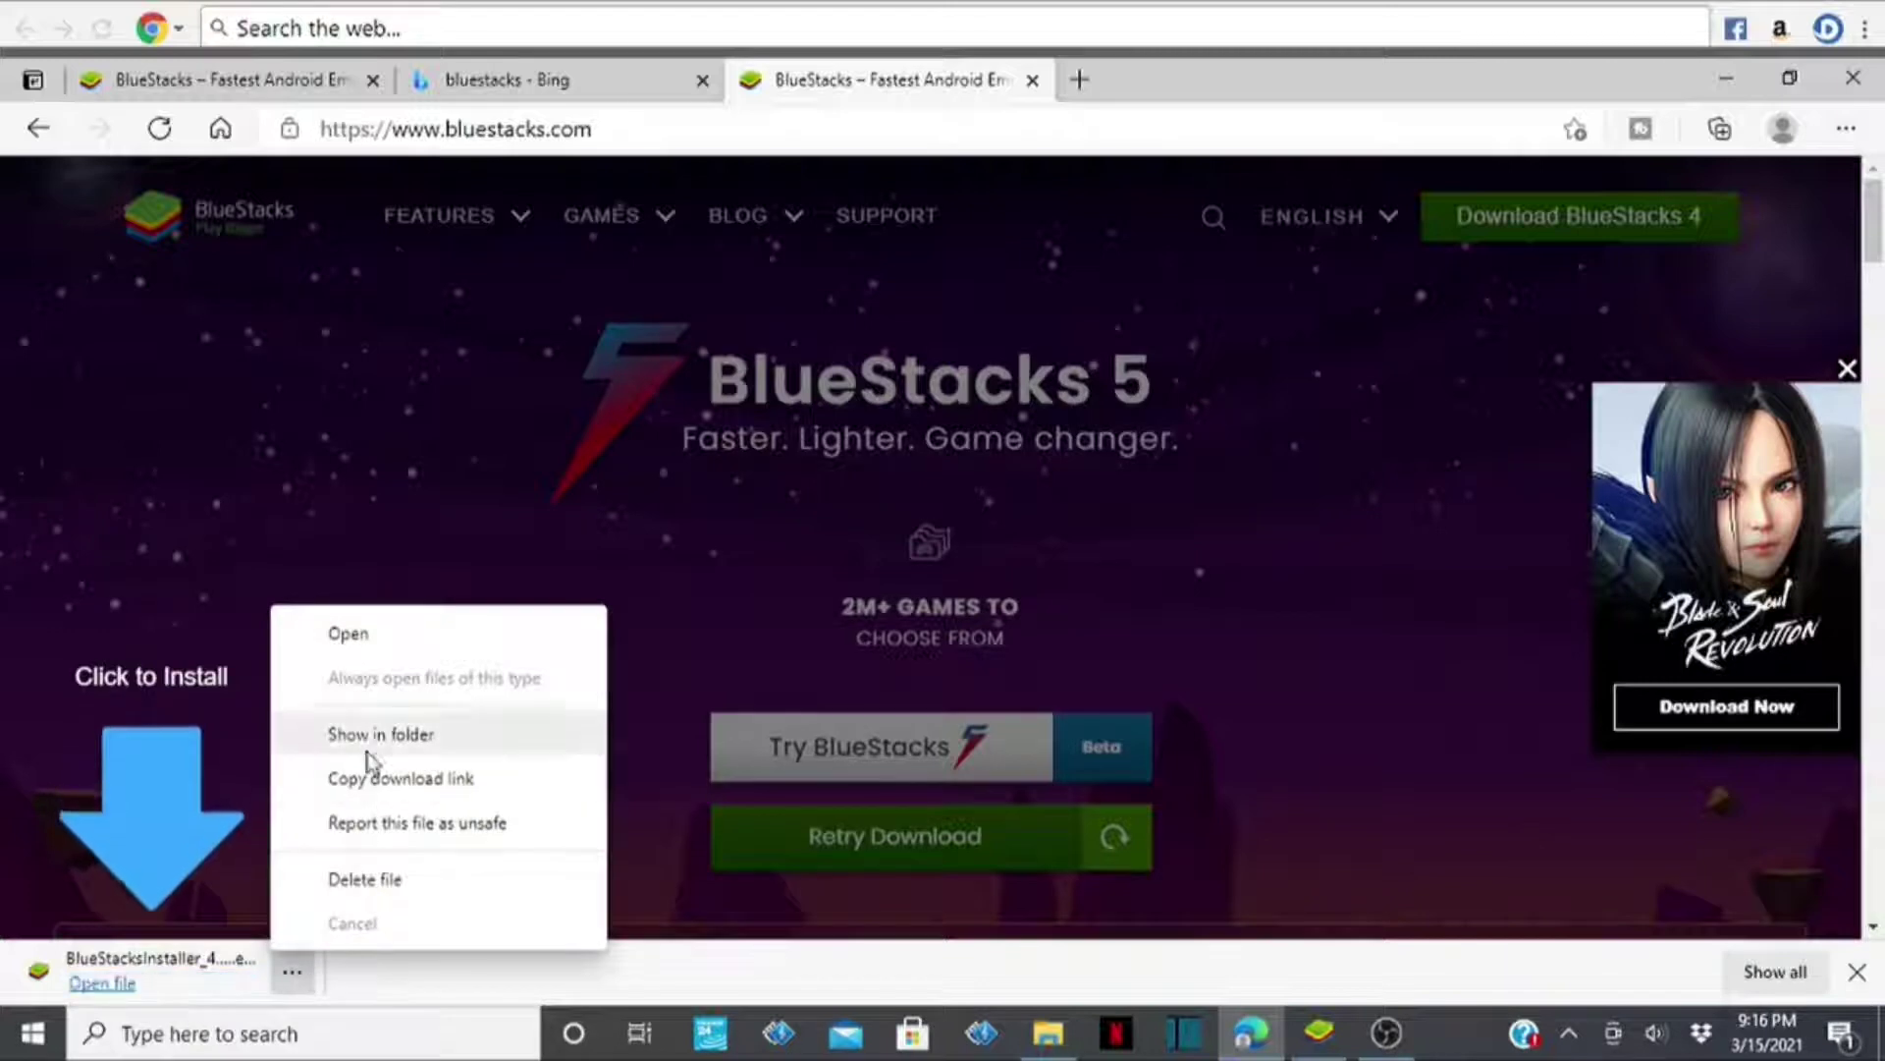
# - Show the BlueStacksInstaller file in the Downloads folder and open it to start setup
pyautogui.click(397, 744)
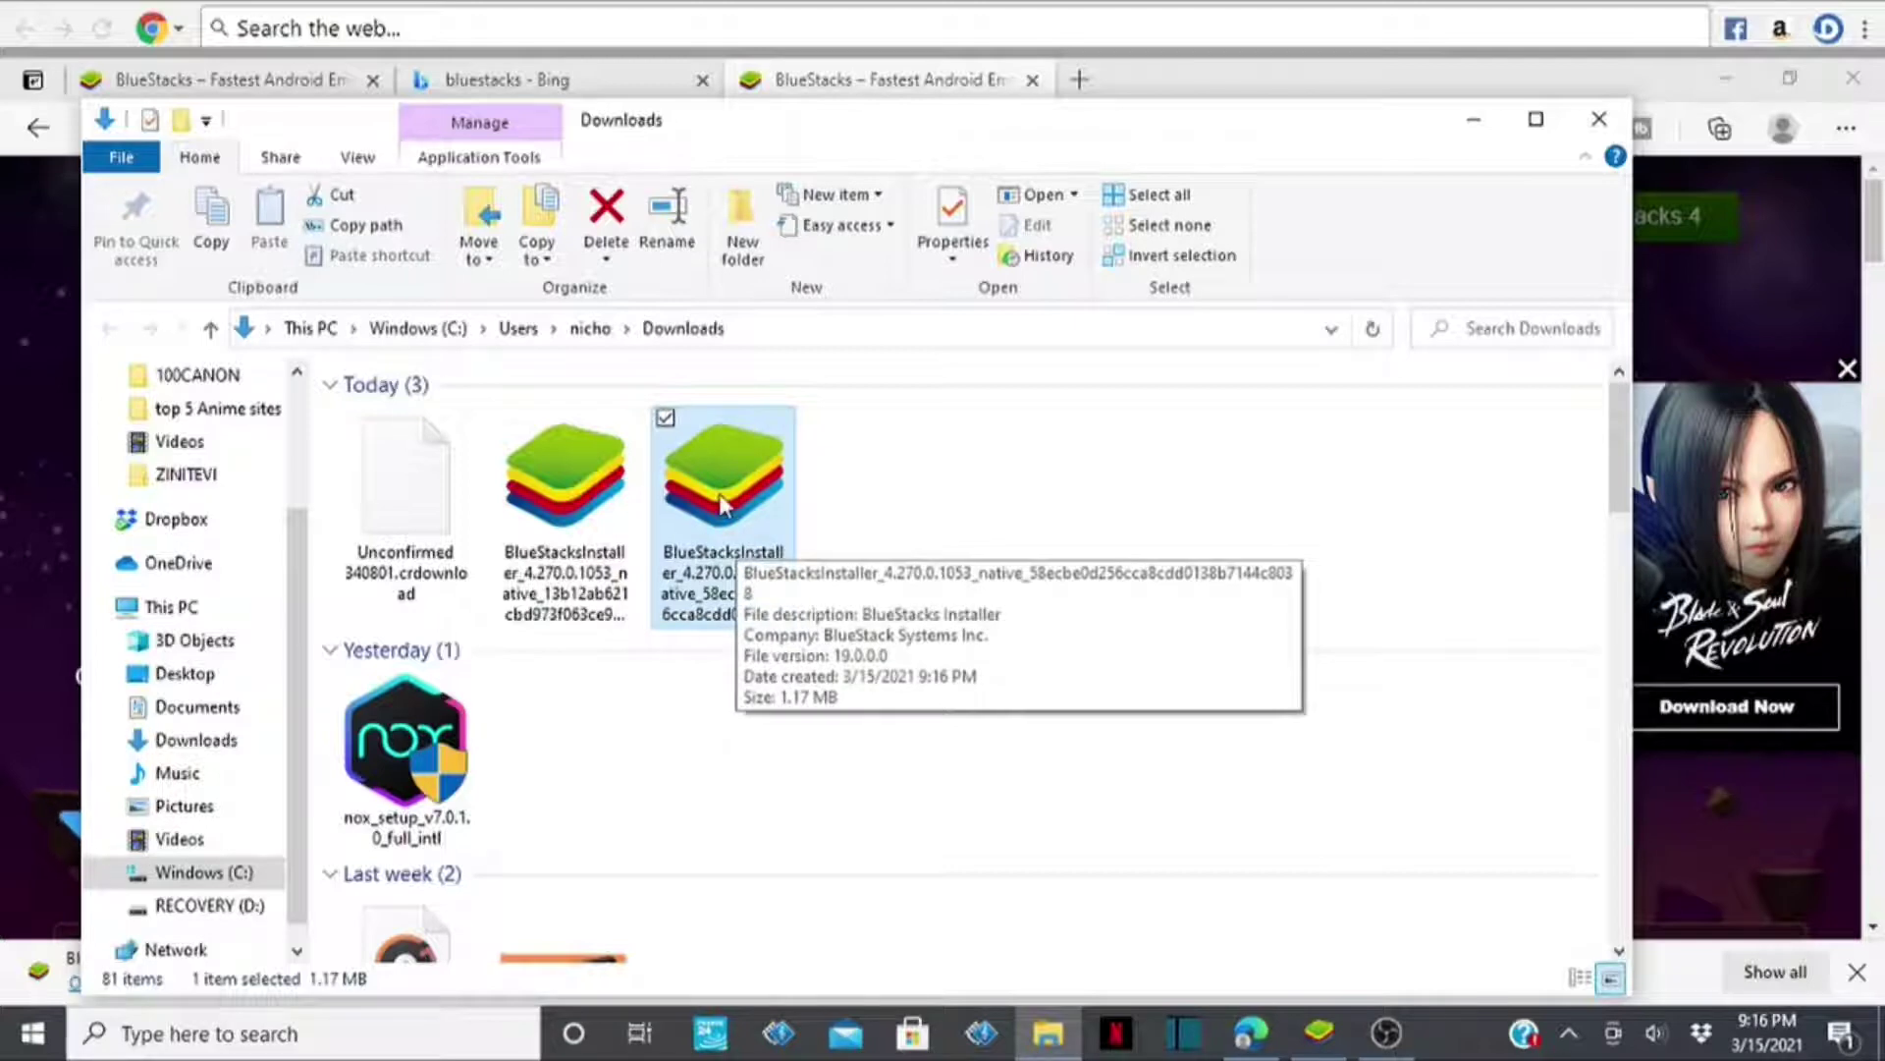
pyautogui.keyDown('ctrl'); pyautogui.click(722, 504); pyautogui.keyUp('ctrl')
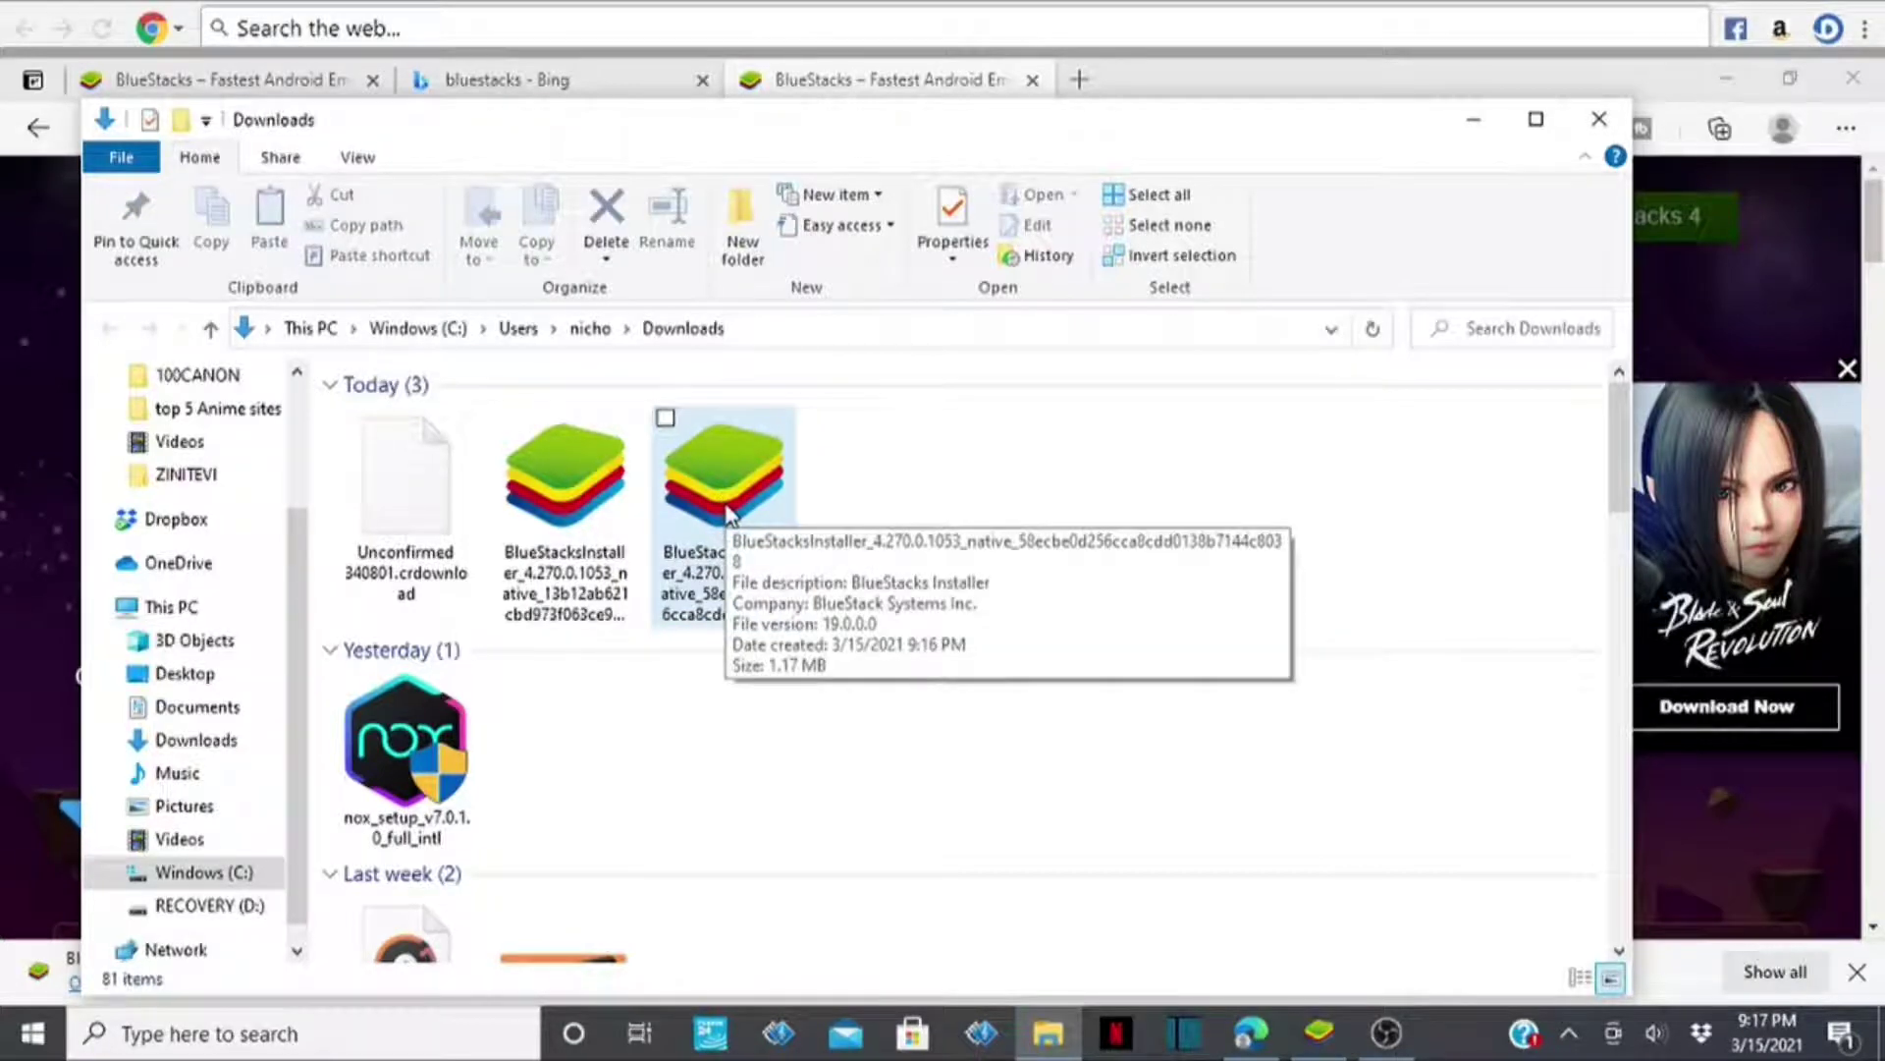
pyautogui.rightClick(727, 511)
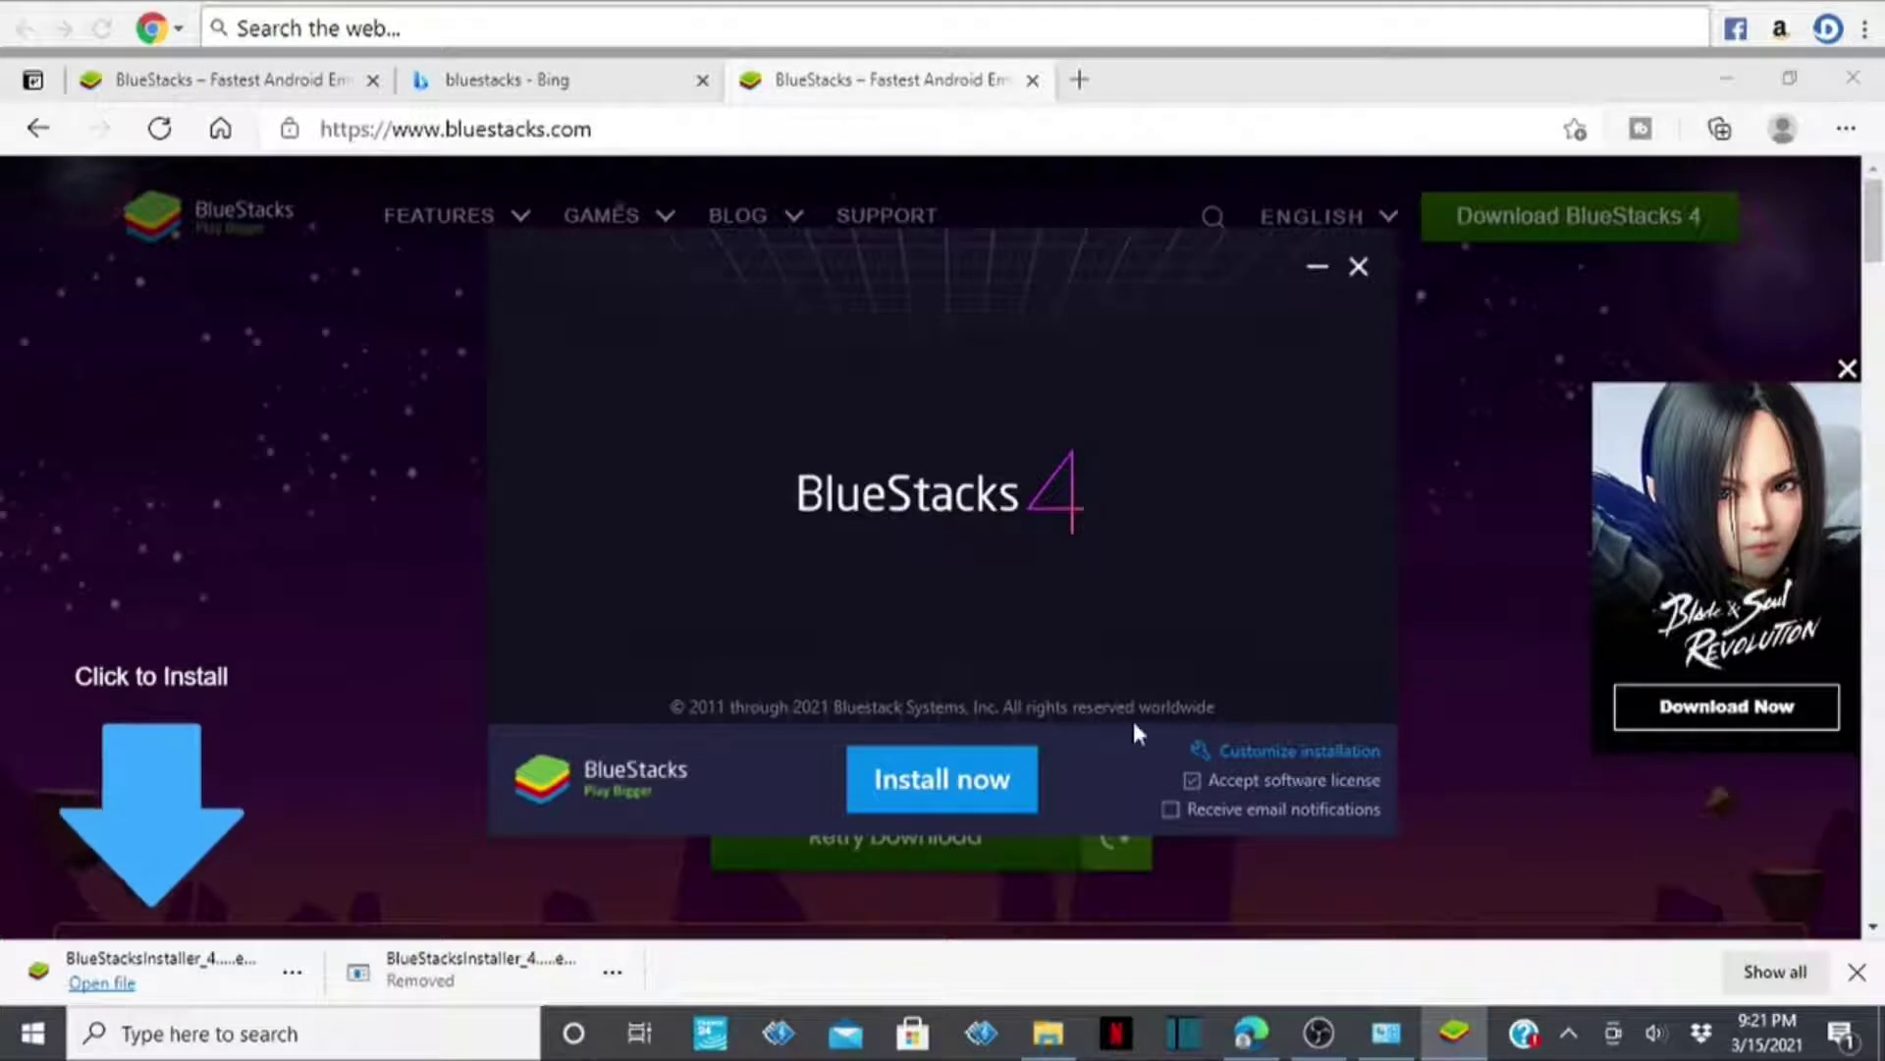
# - Check the custom installation data path, go back, and install BlueStacks 4 with defaults
pyautogui.click(1291, 753)
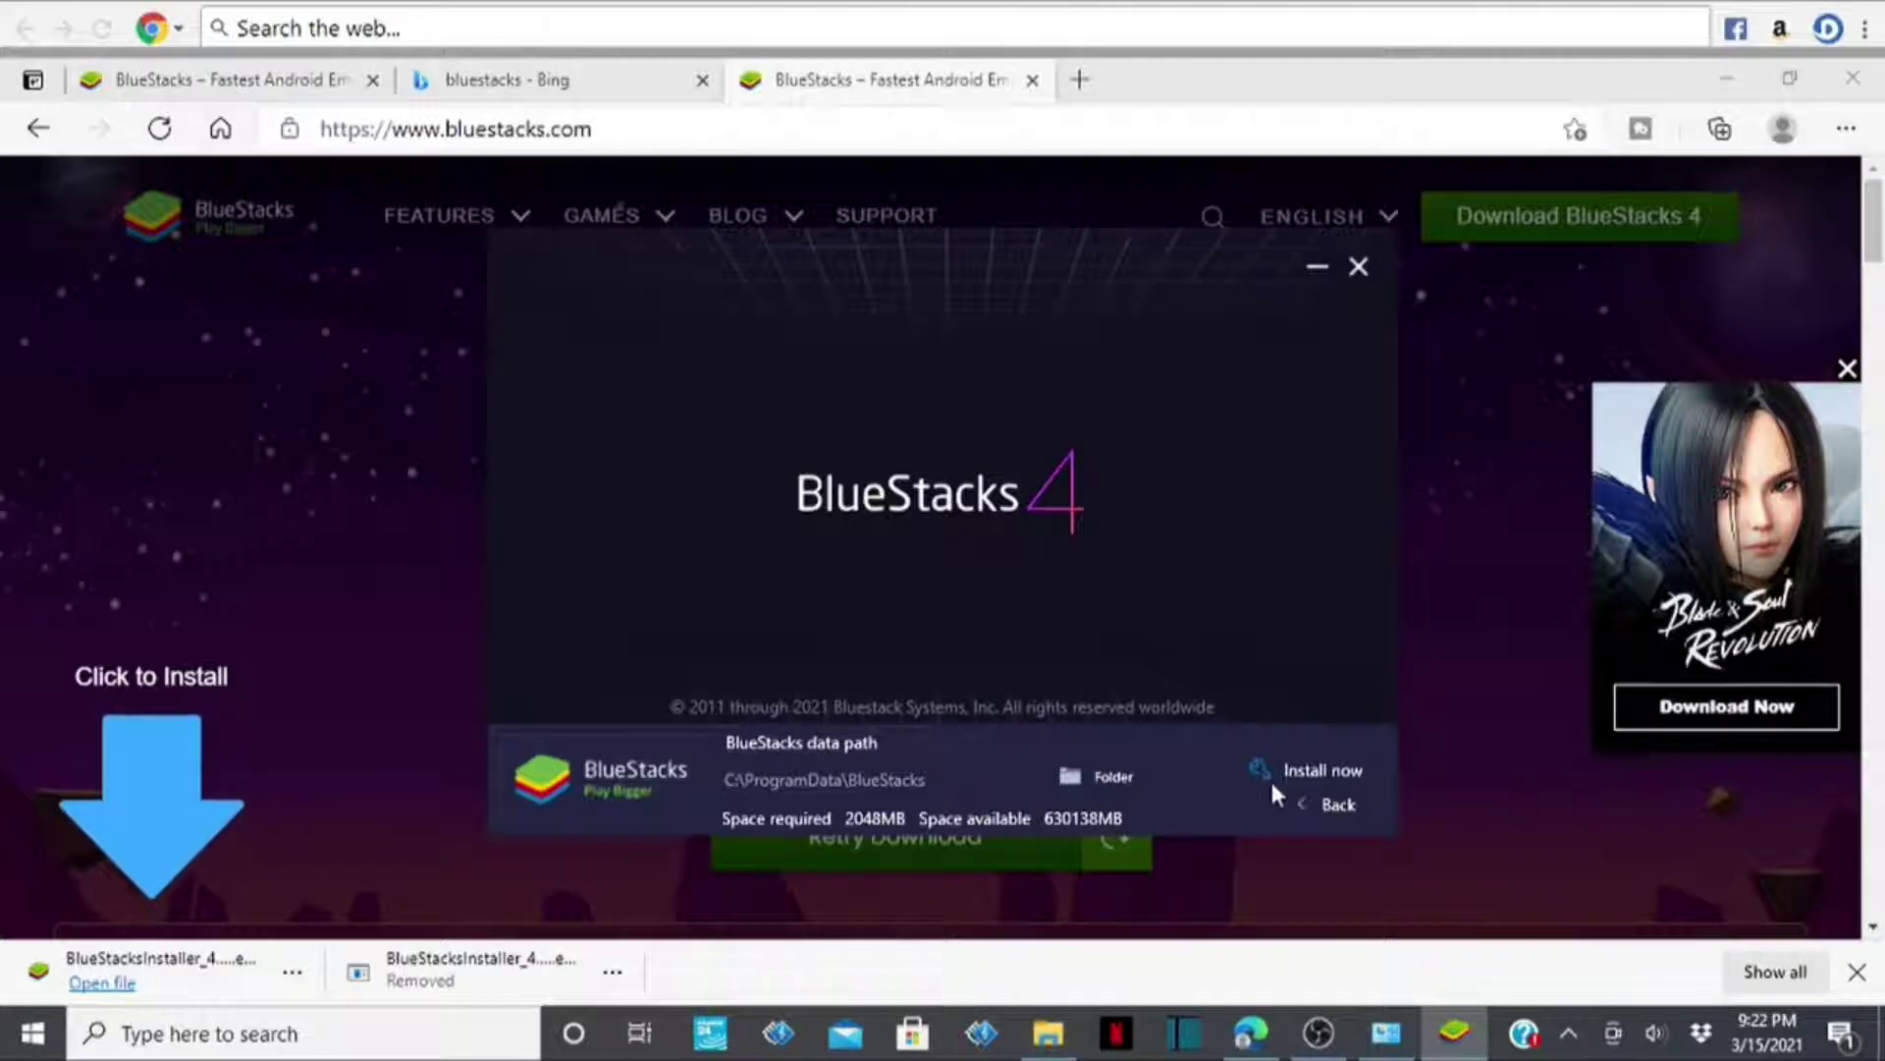
pyautogui.click(1323, 805)
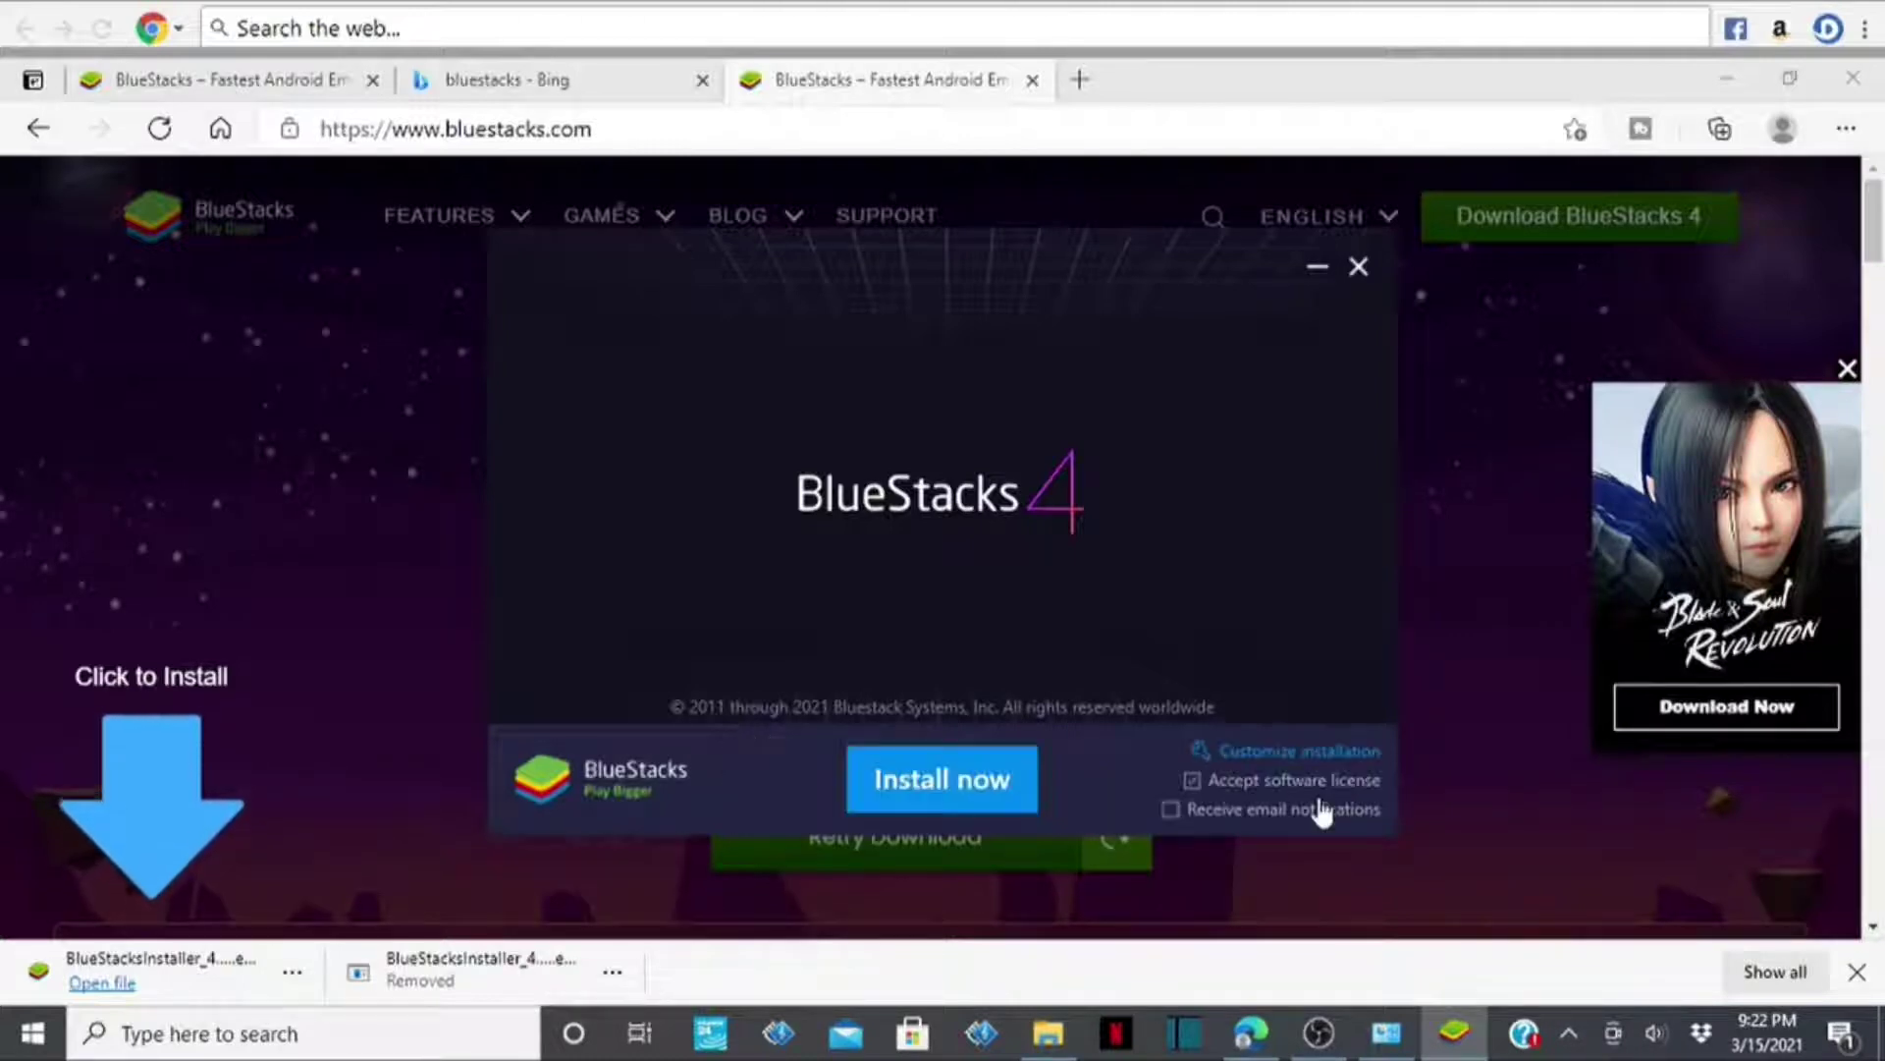
pyautogui.click(918, 786)
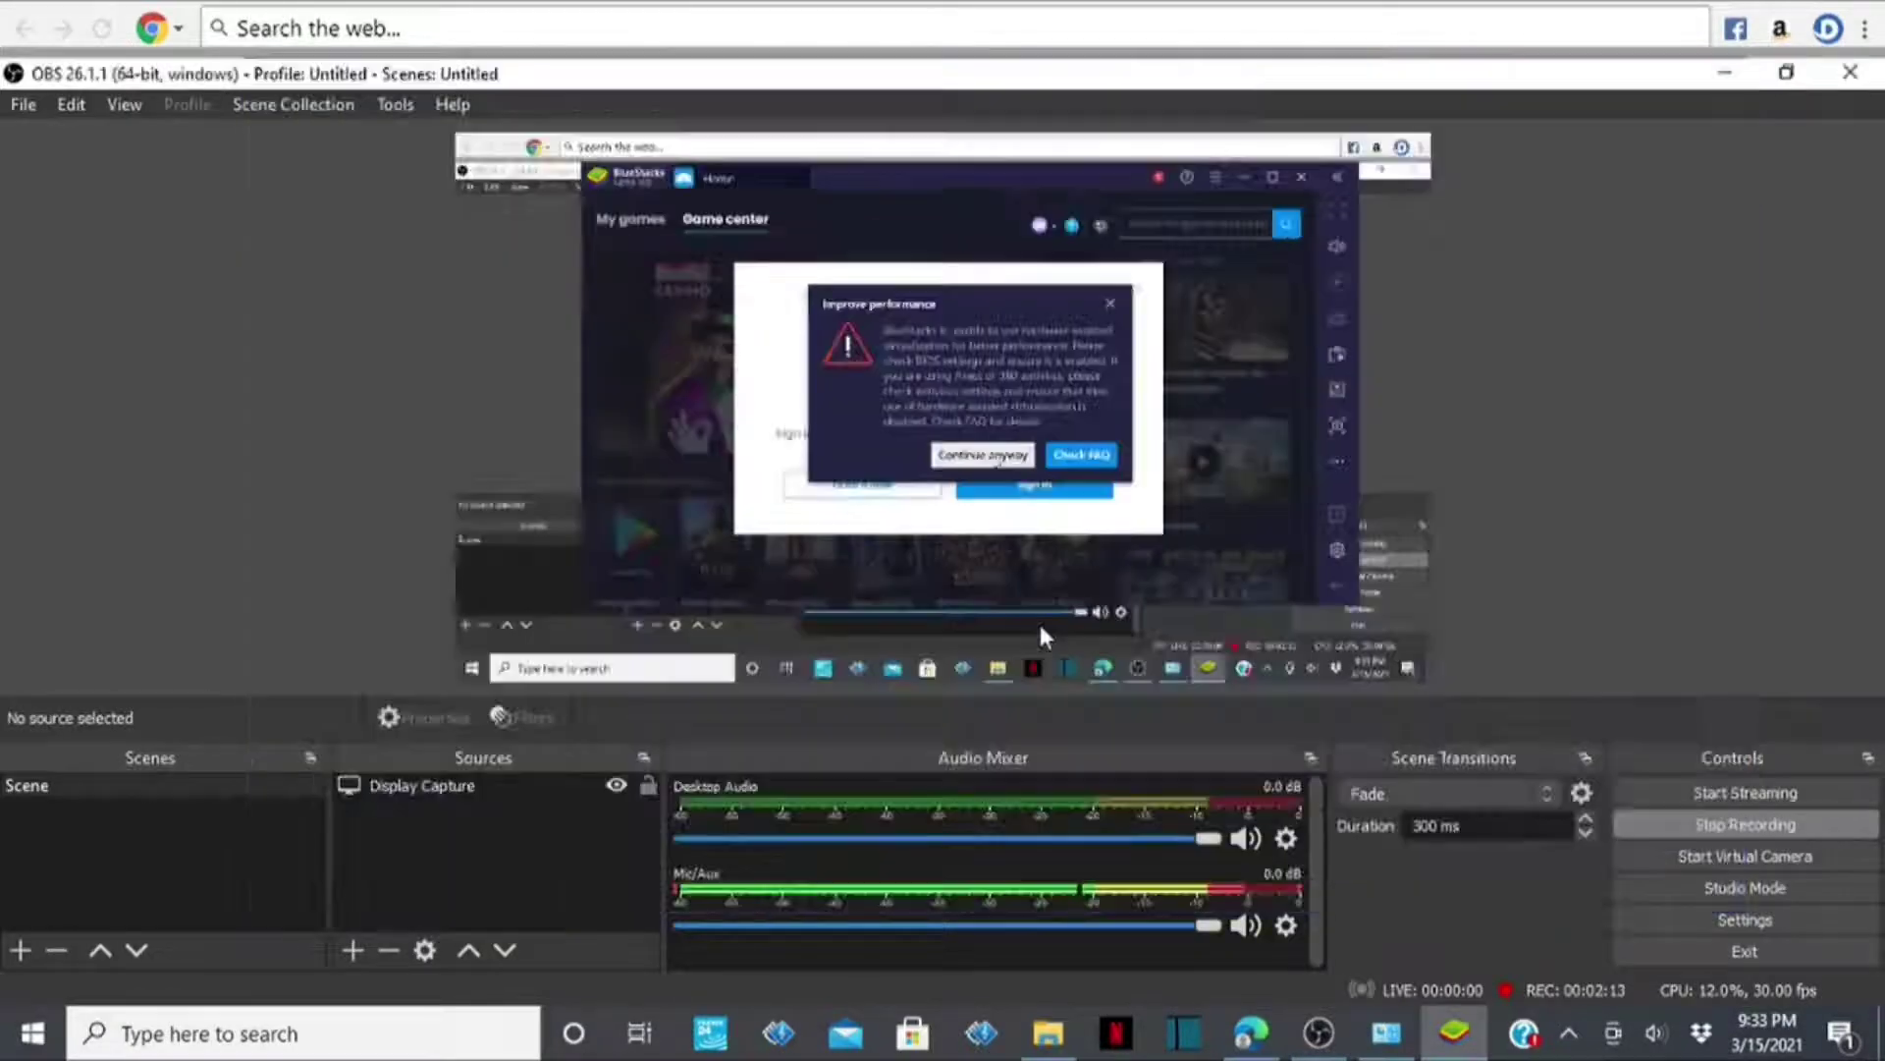
# - Continue past the virtualization warning, postpone Google sign-in, finish the three-tip tour, and launch Google Play
pyautogui.click(1043, 629)
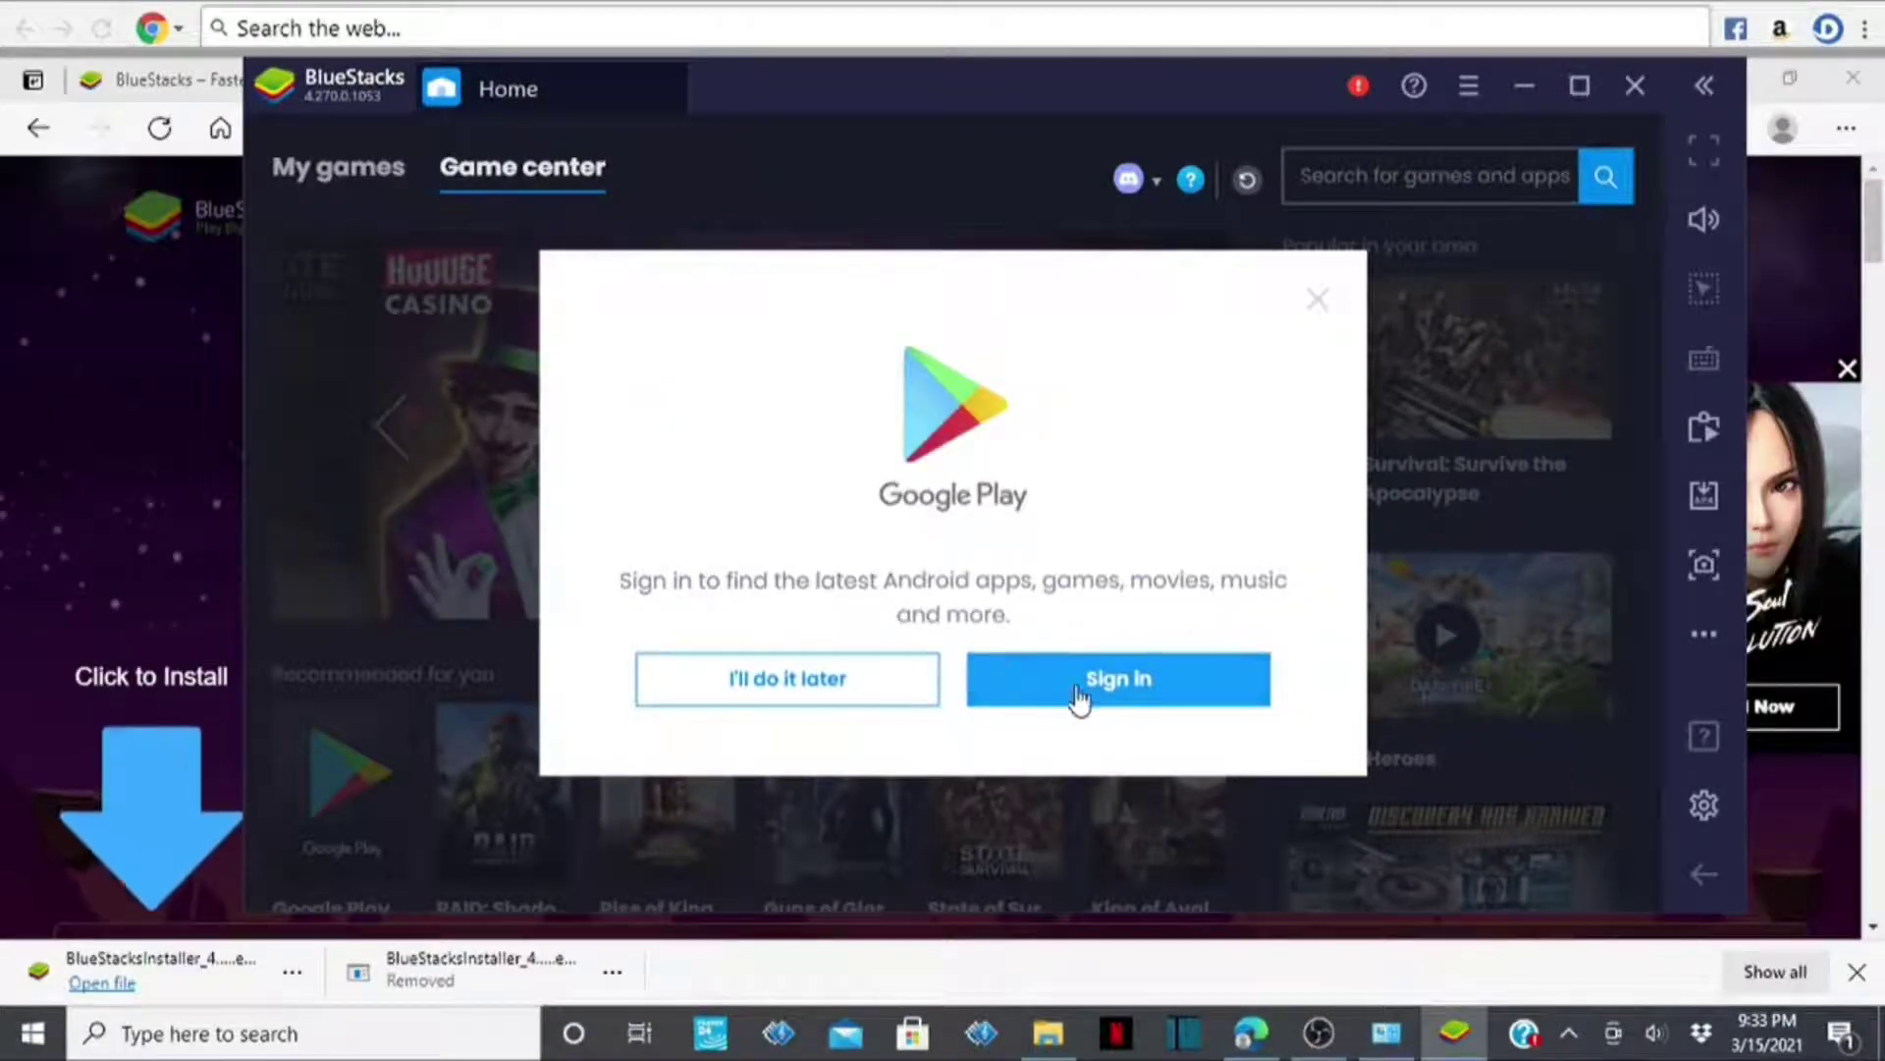
pyautogui.click(807, 690)
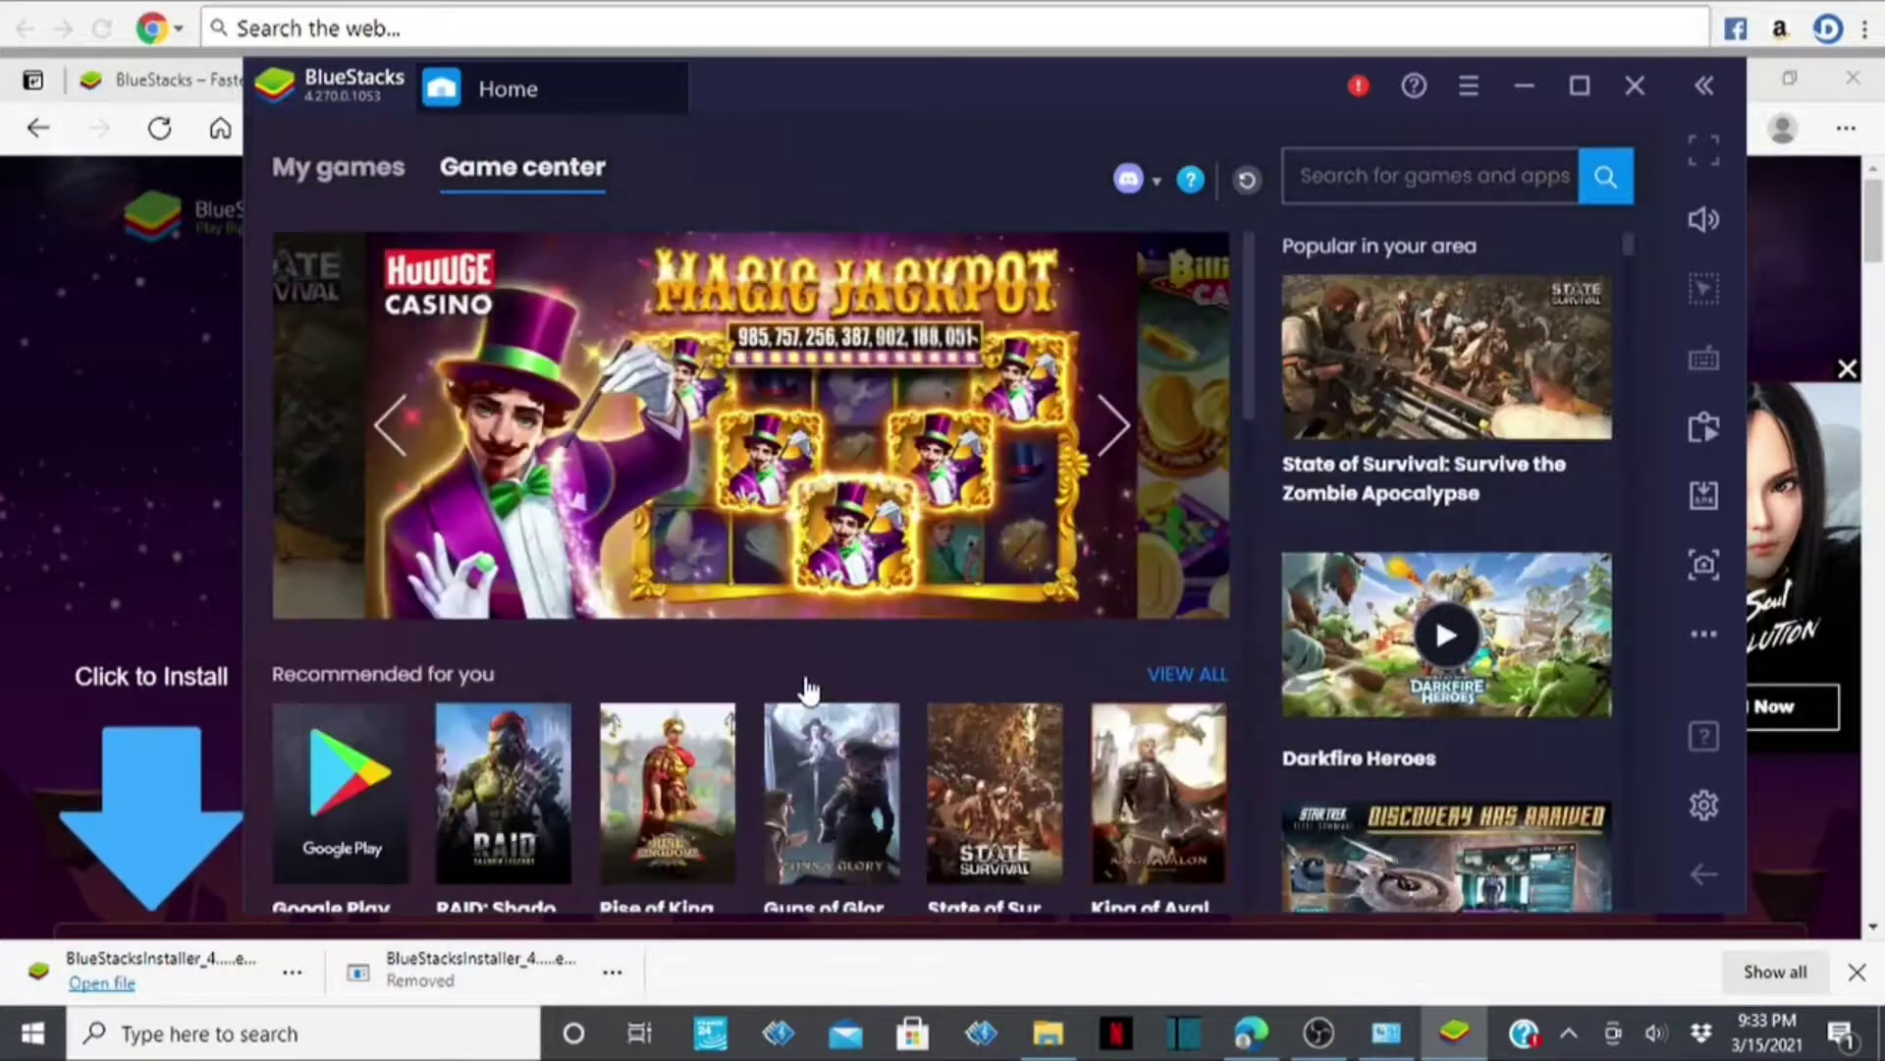
pyautogui.click(1186, 300)
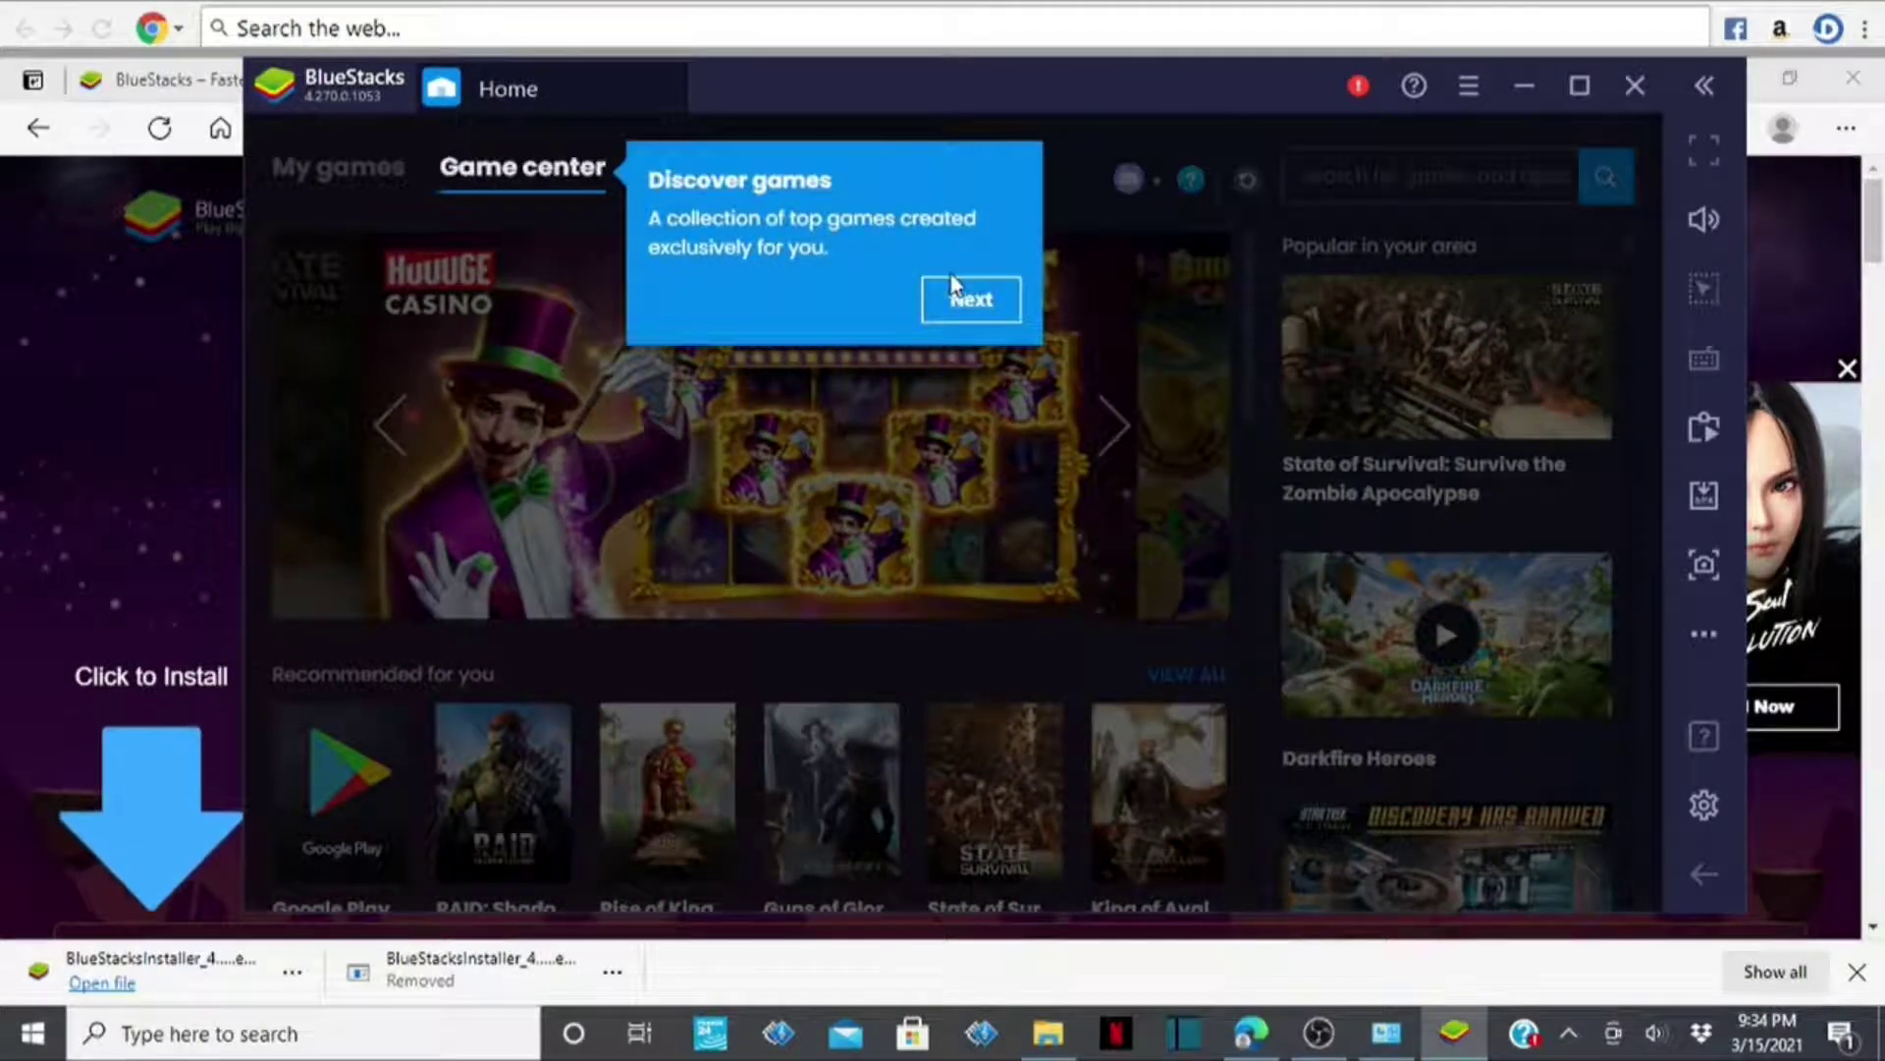
pyautogui.click(964, 295)
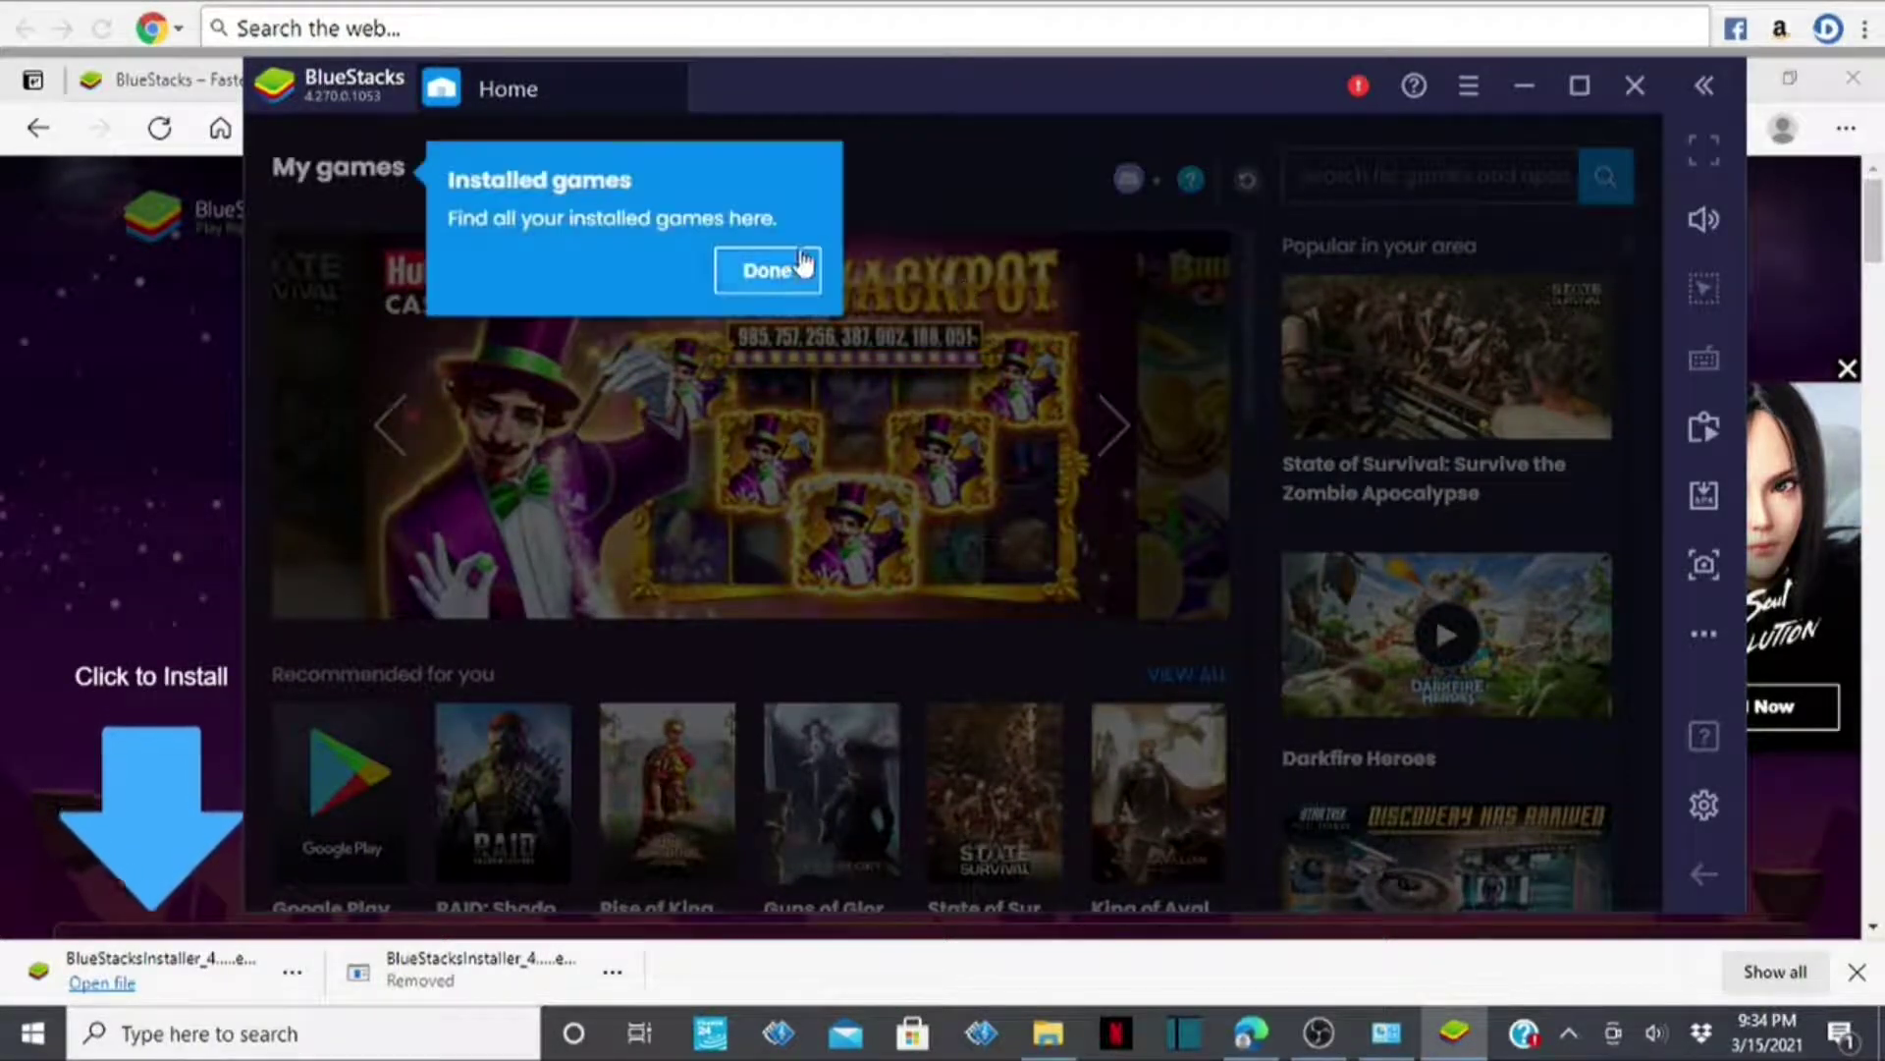
pyautogui.click(798, 268)
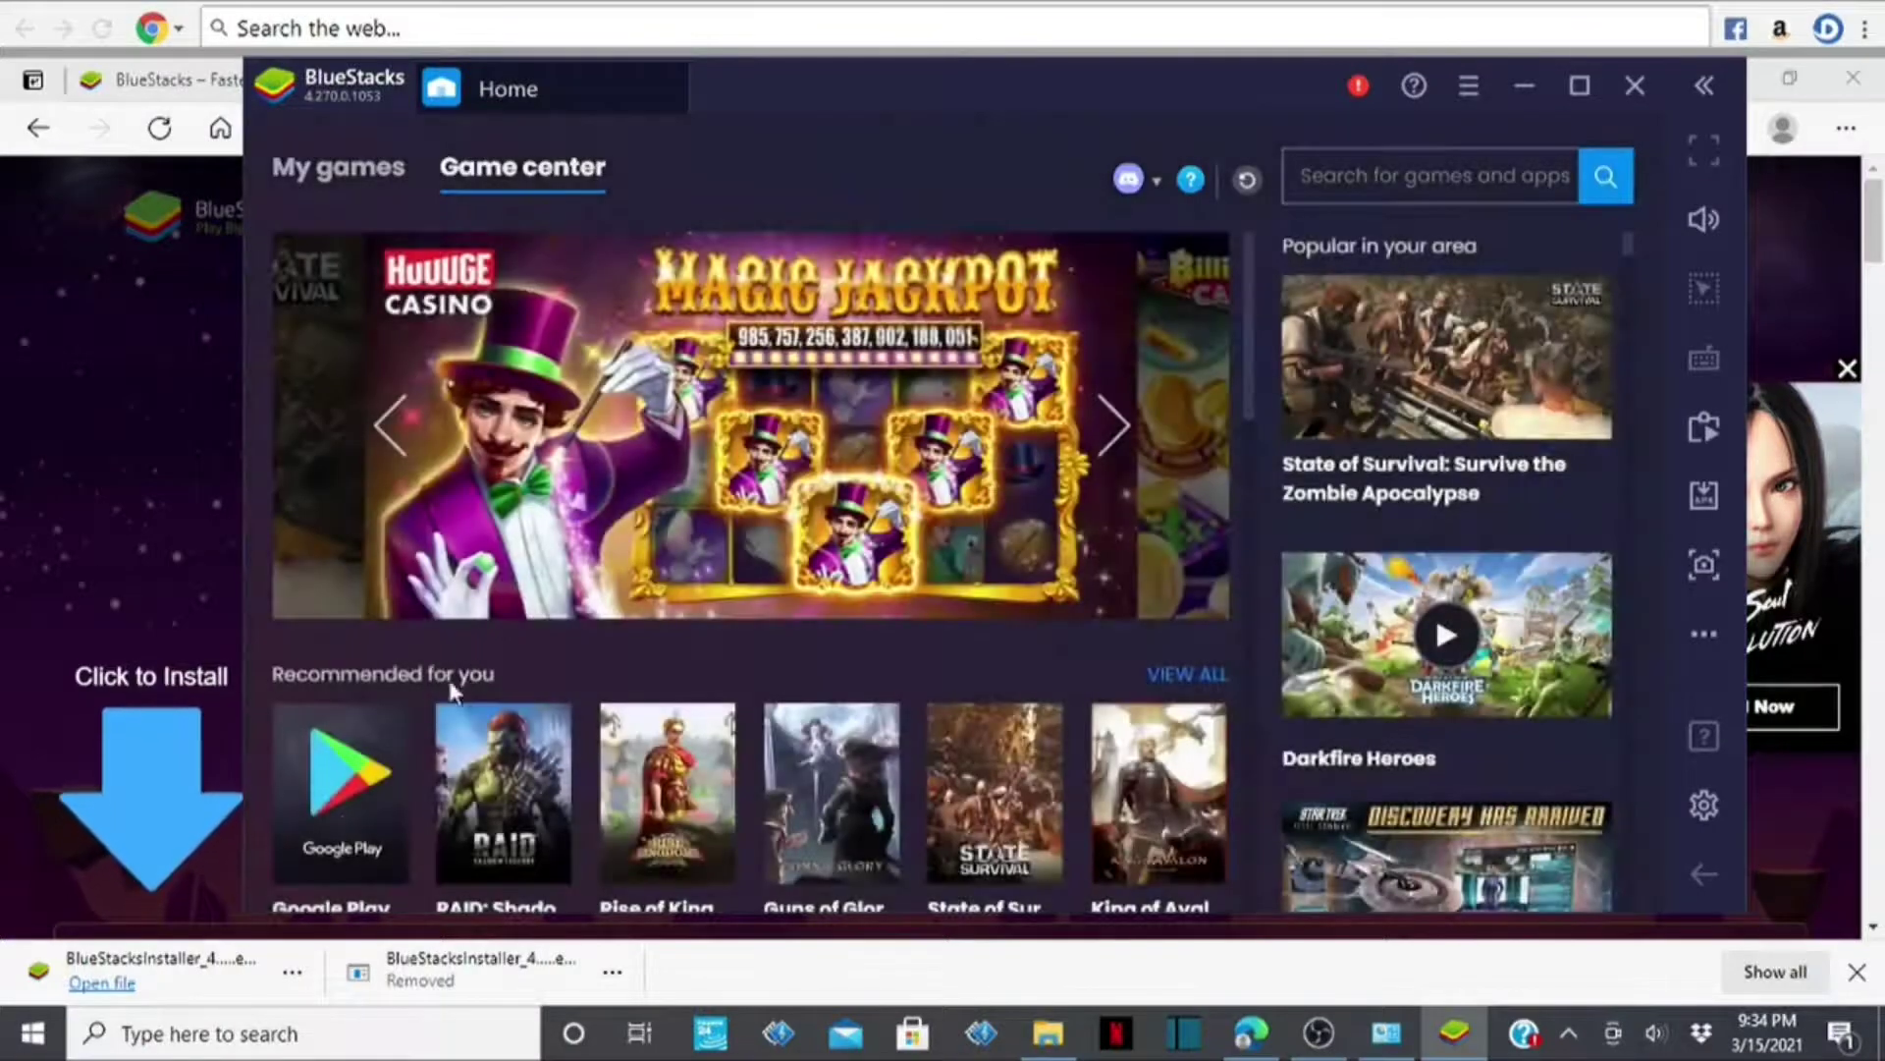
pyautogui.click(352, 776)
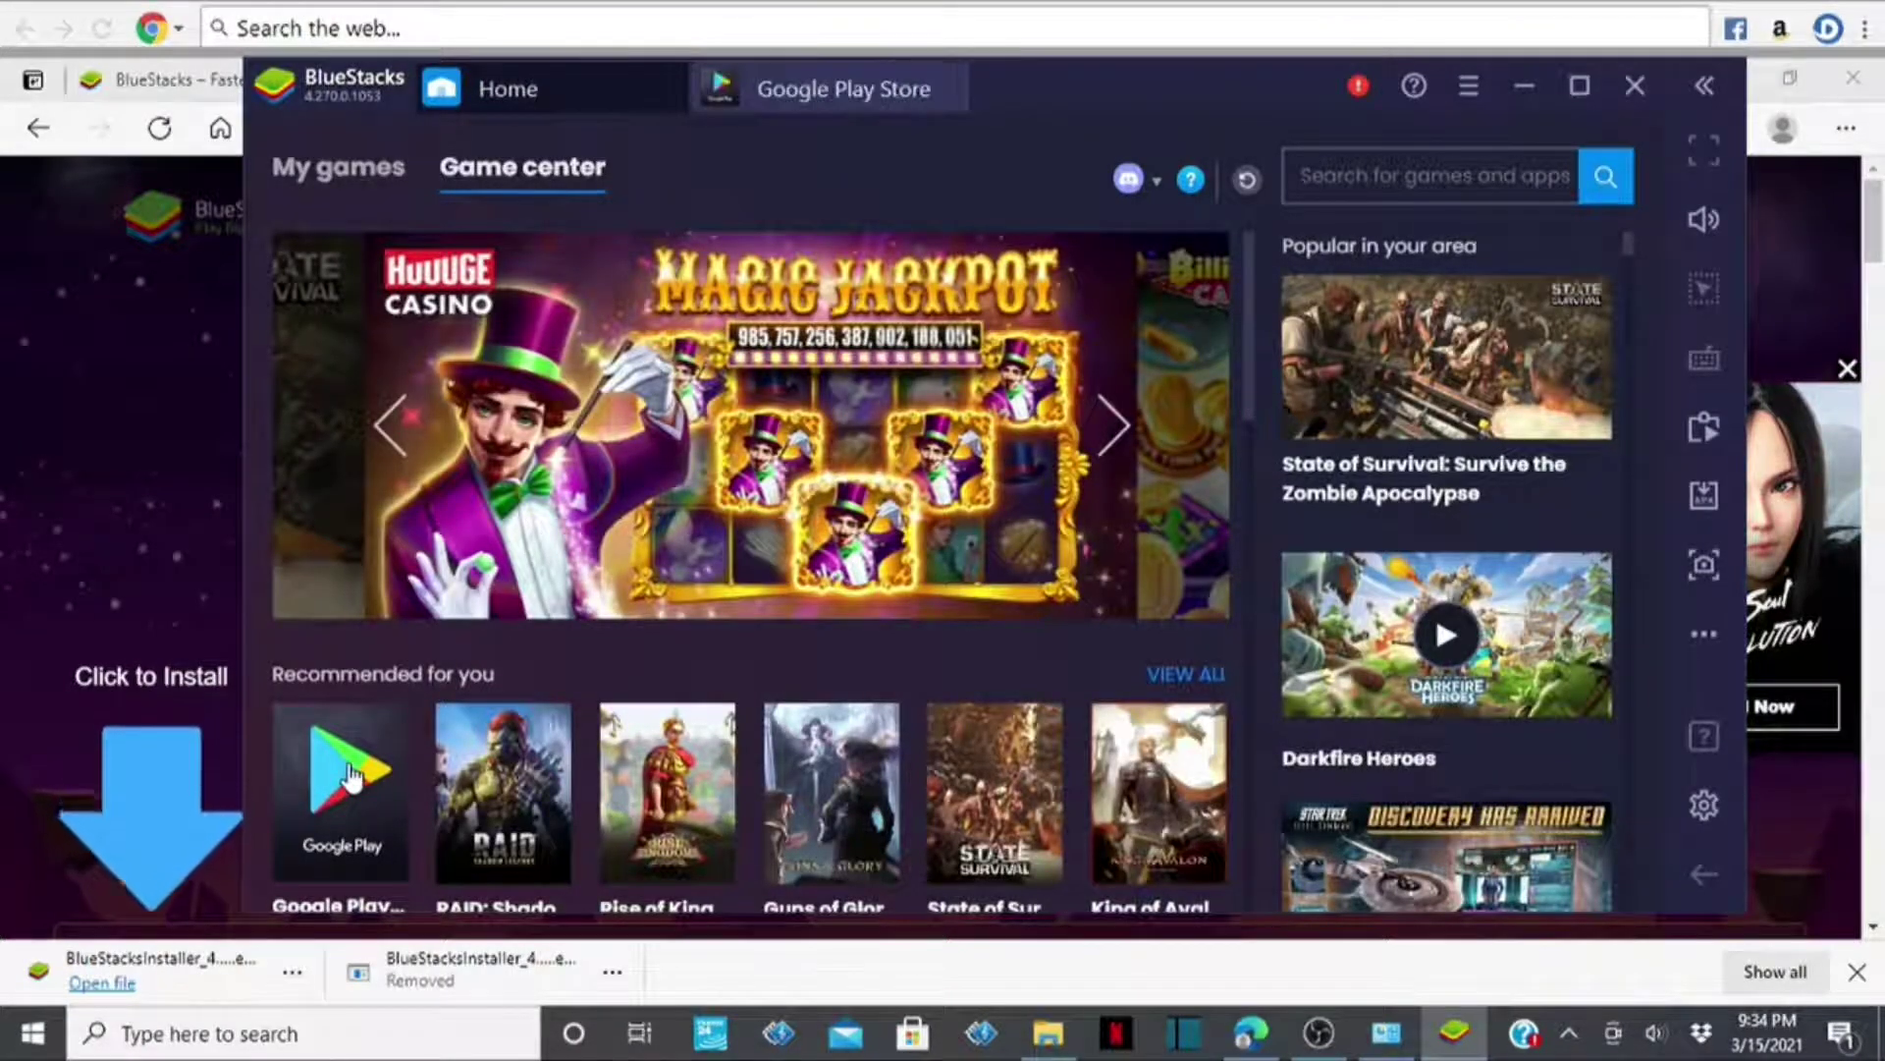
# - Switch to the Google Play Store tab and start signing in to reach the Google account page
pyautogui.click(816, 93)
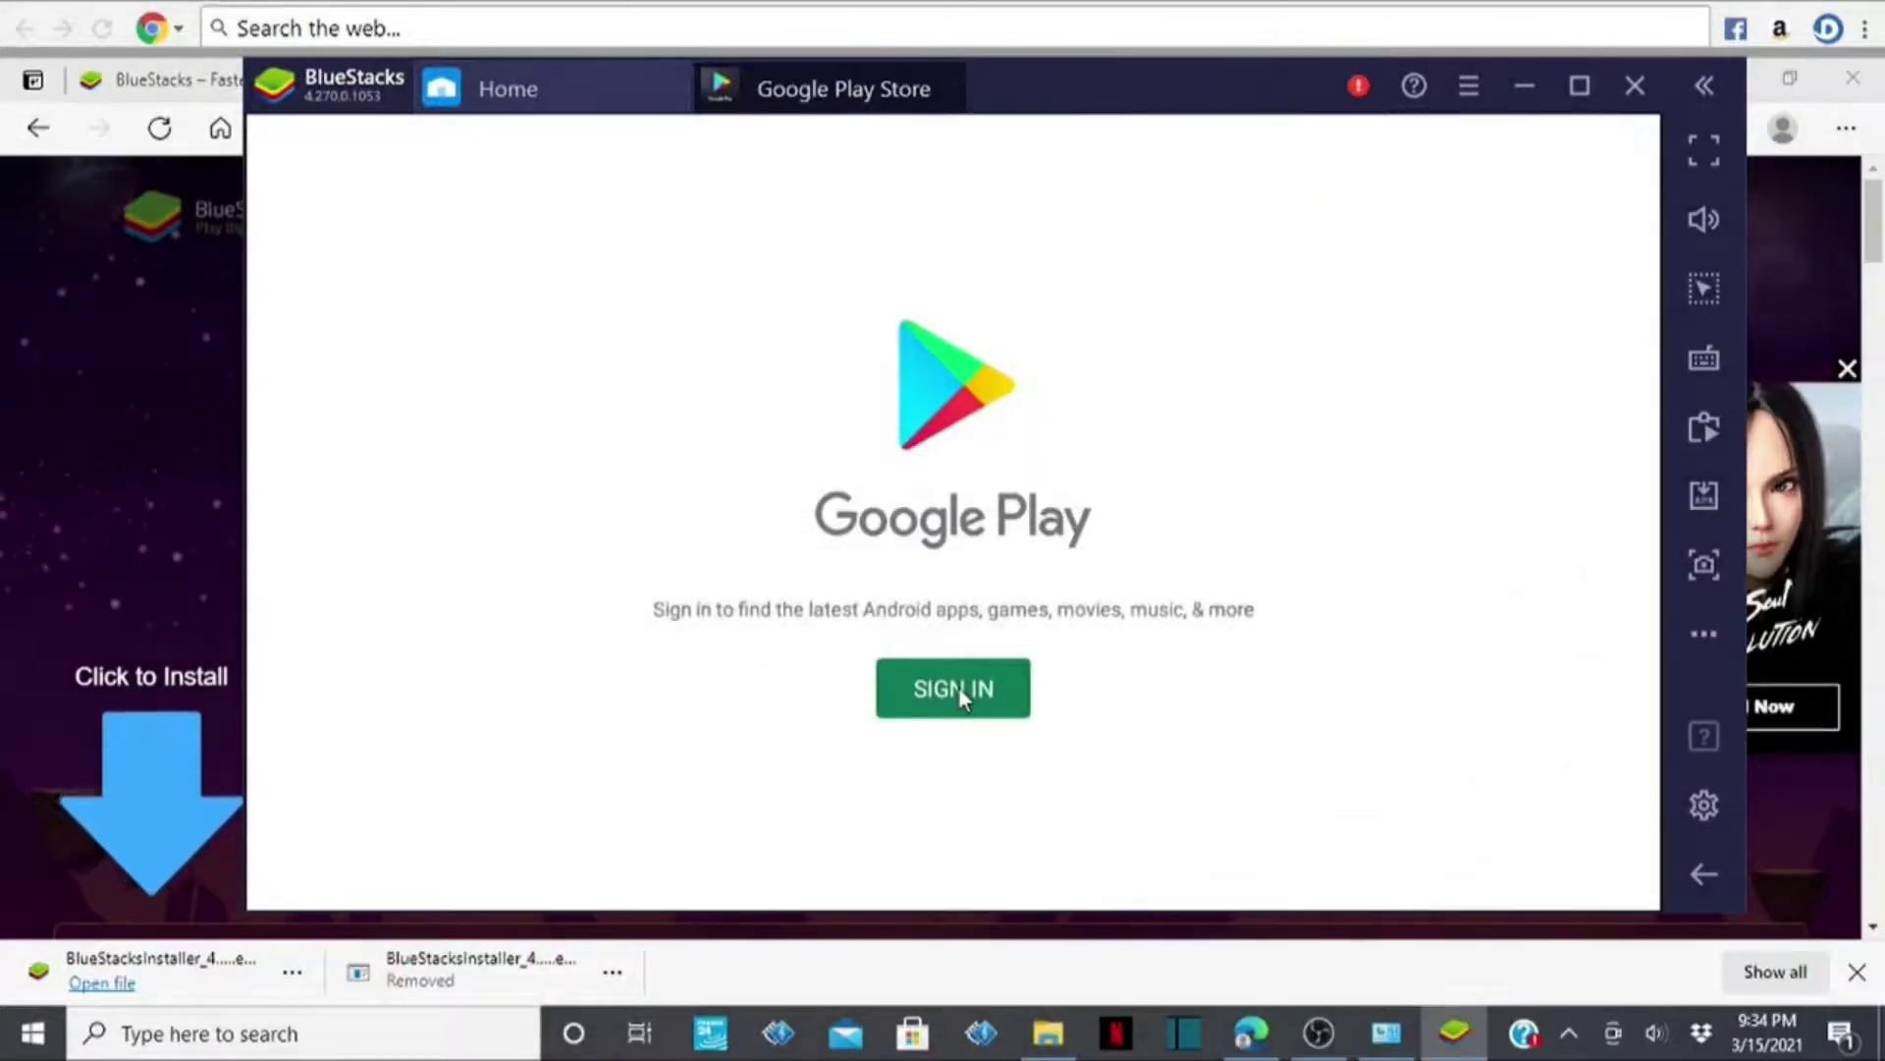
pyautogui.click(958, 687)
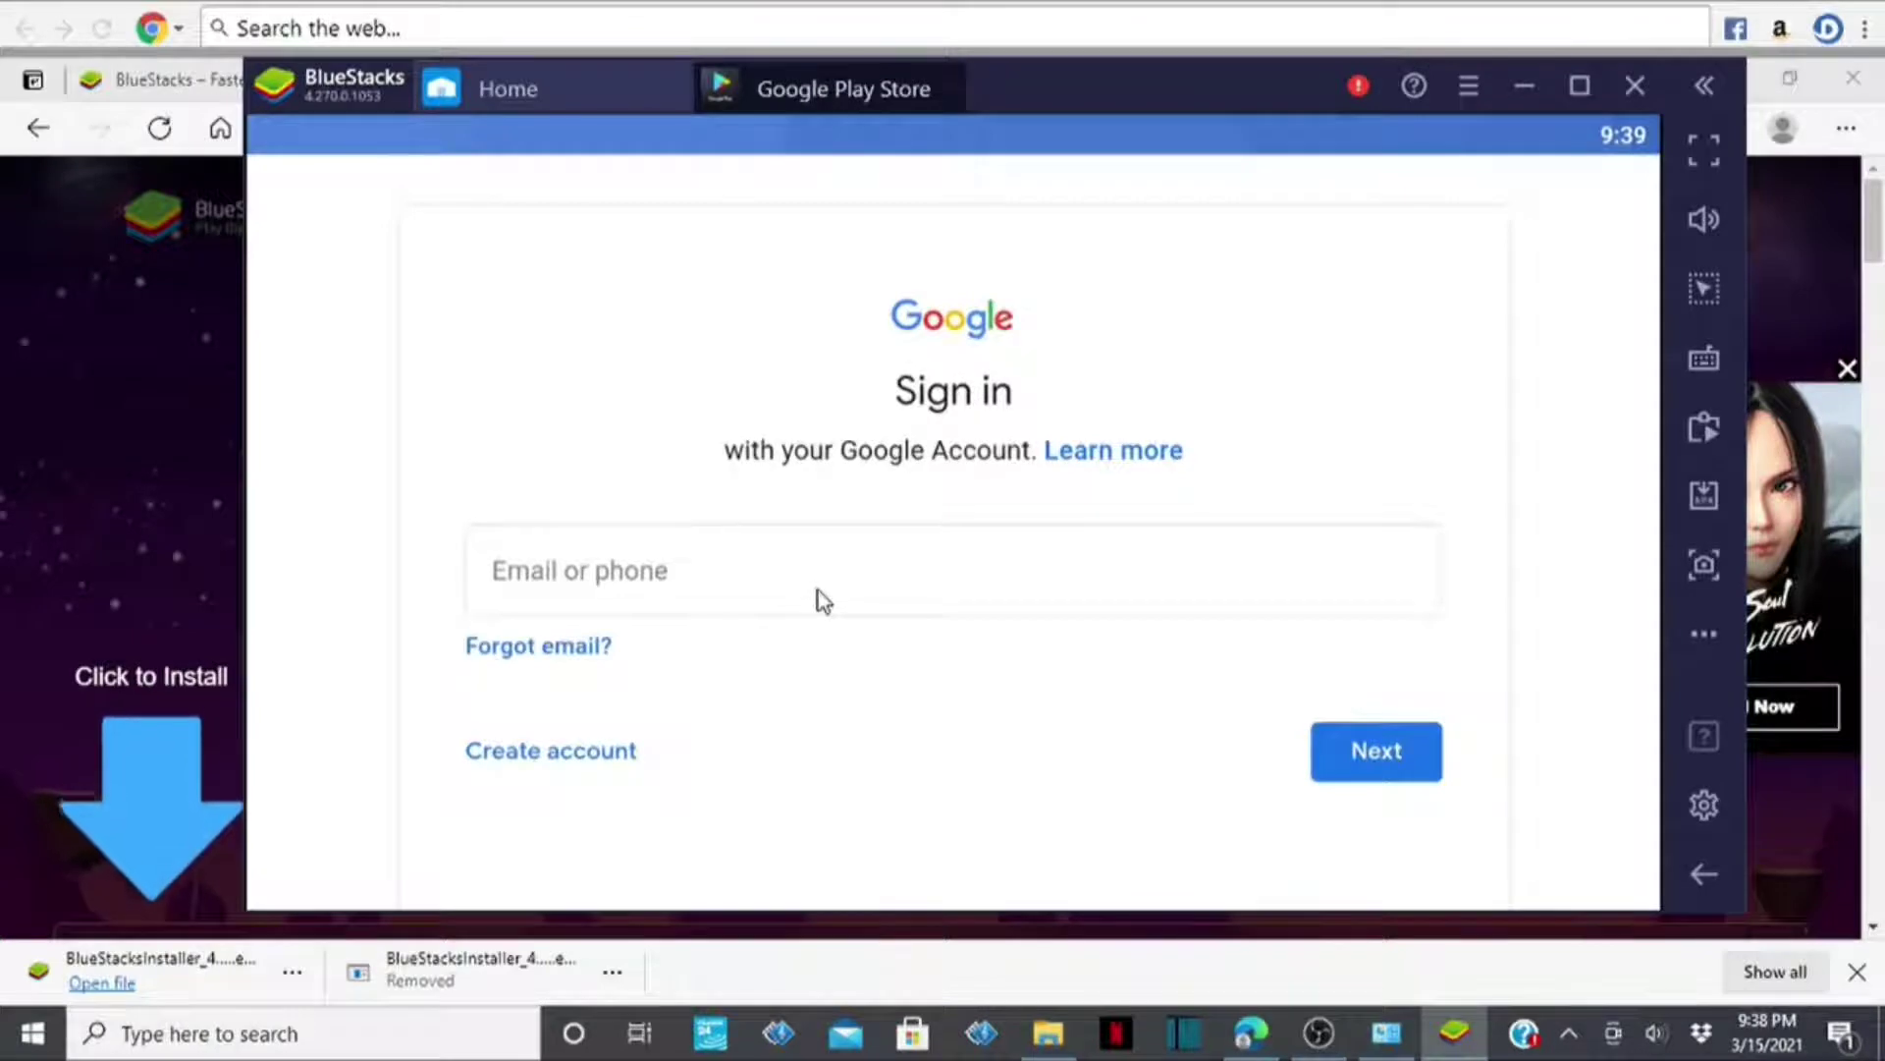
# - Enter the account e-mail and password, then accept the Google terms of service
pyautogui.click(651, 573)
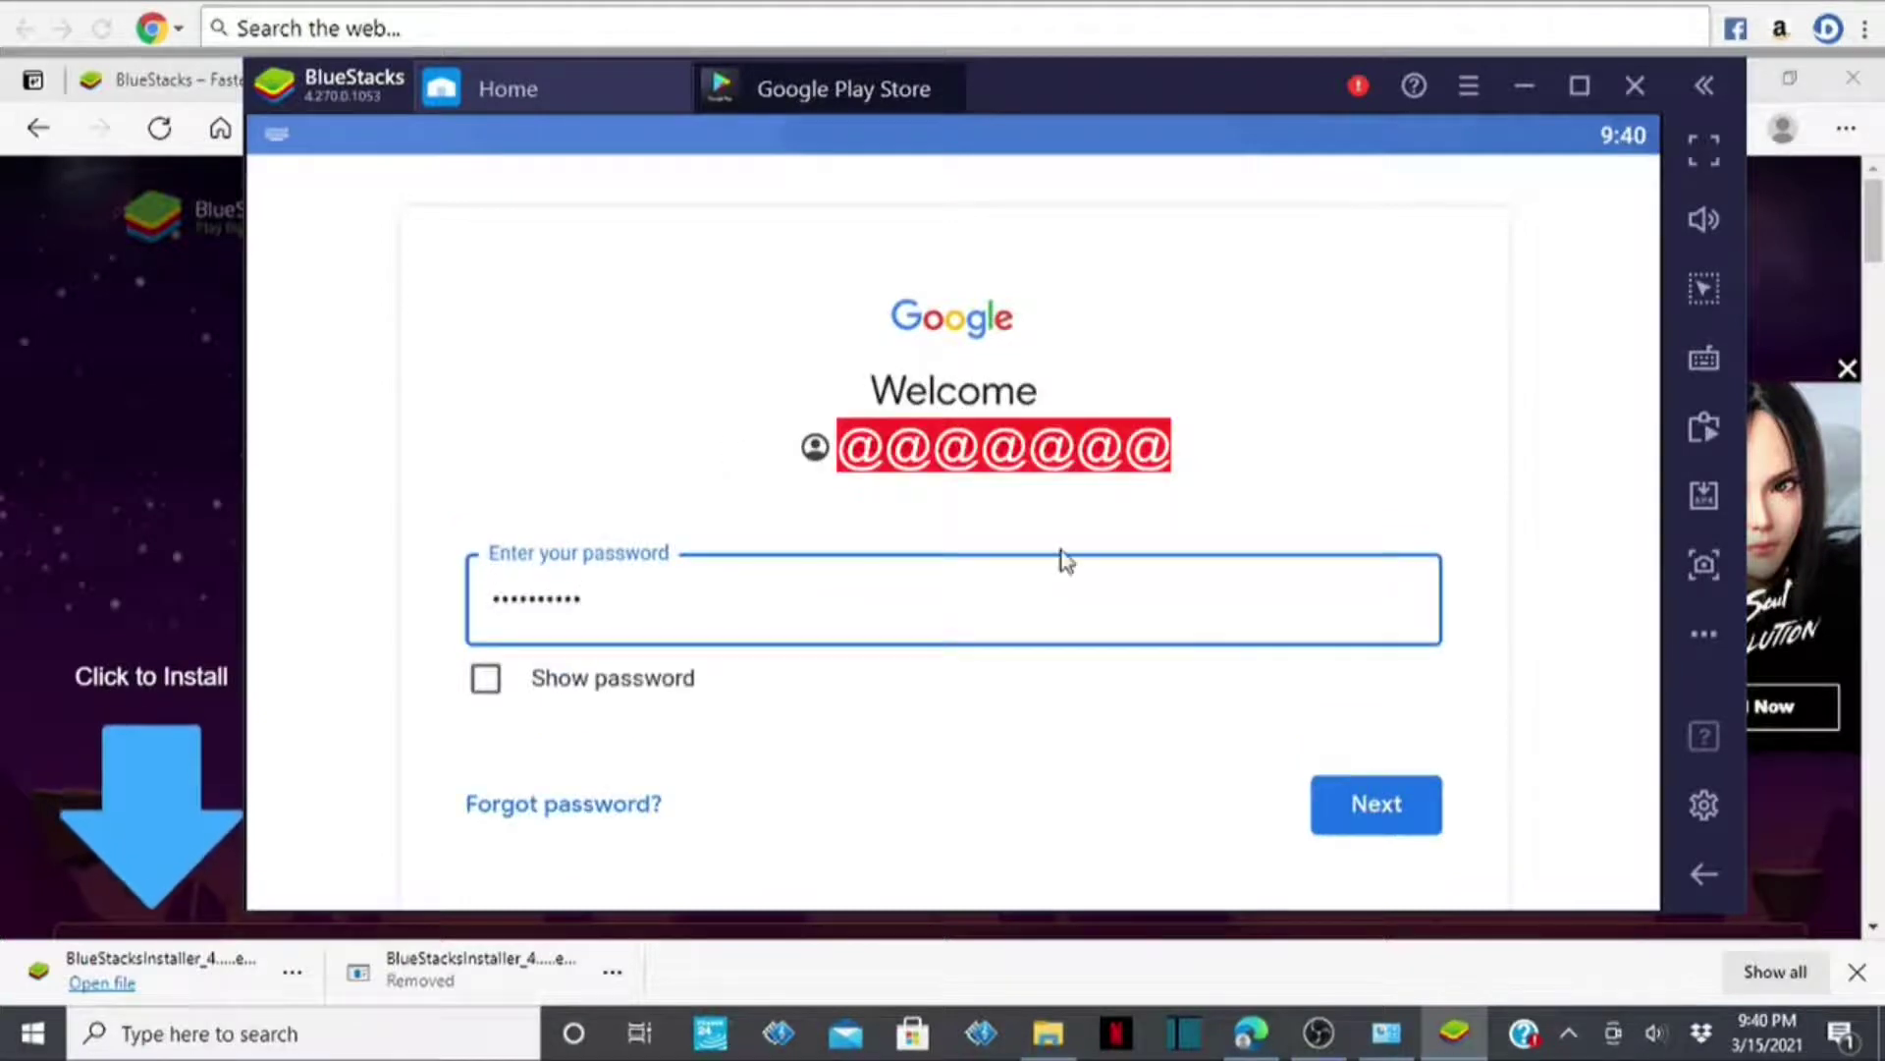
pyautogui.click(1390, 800)
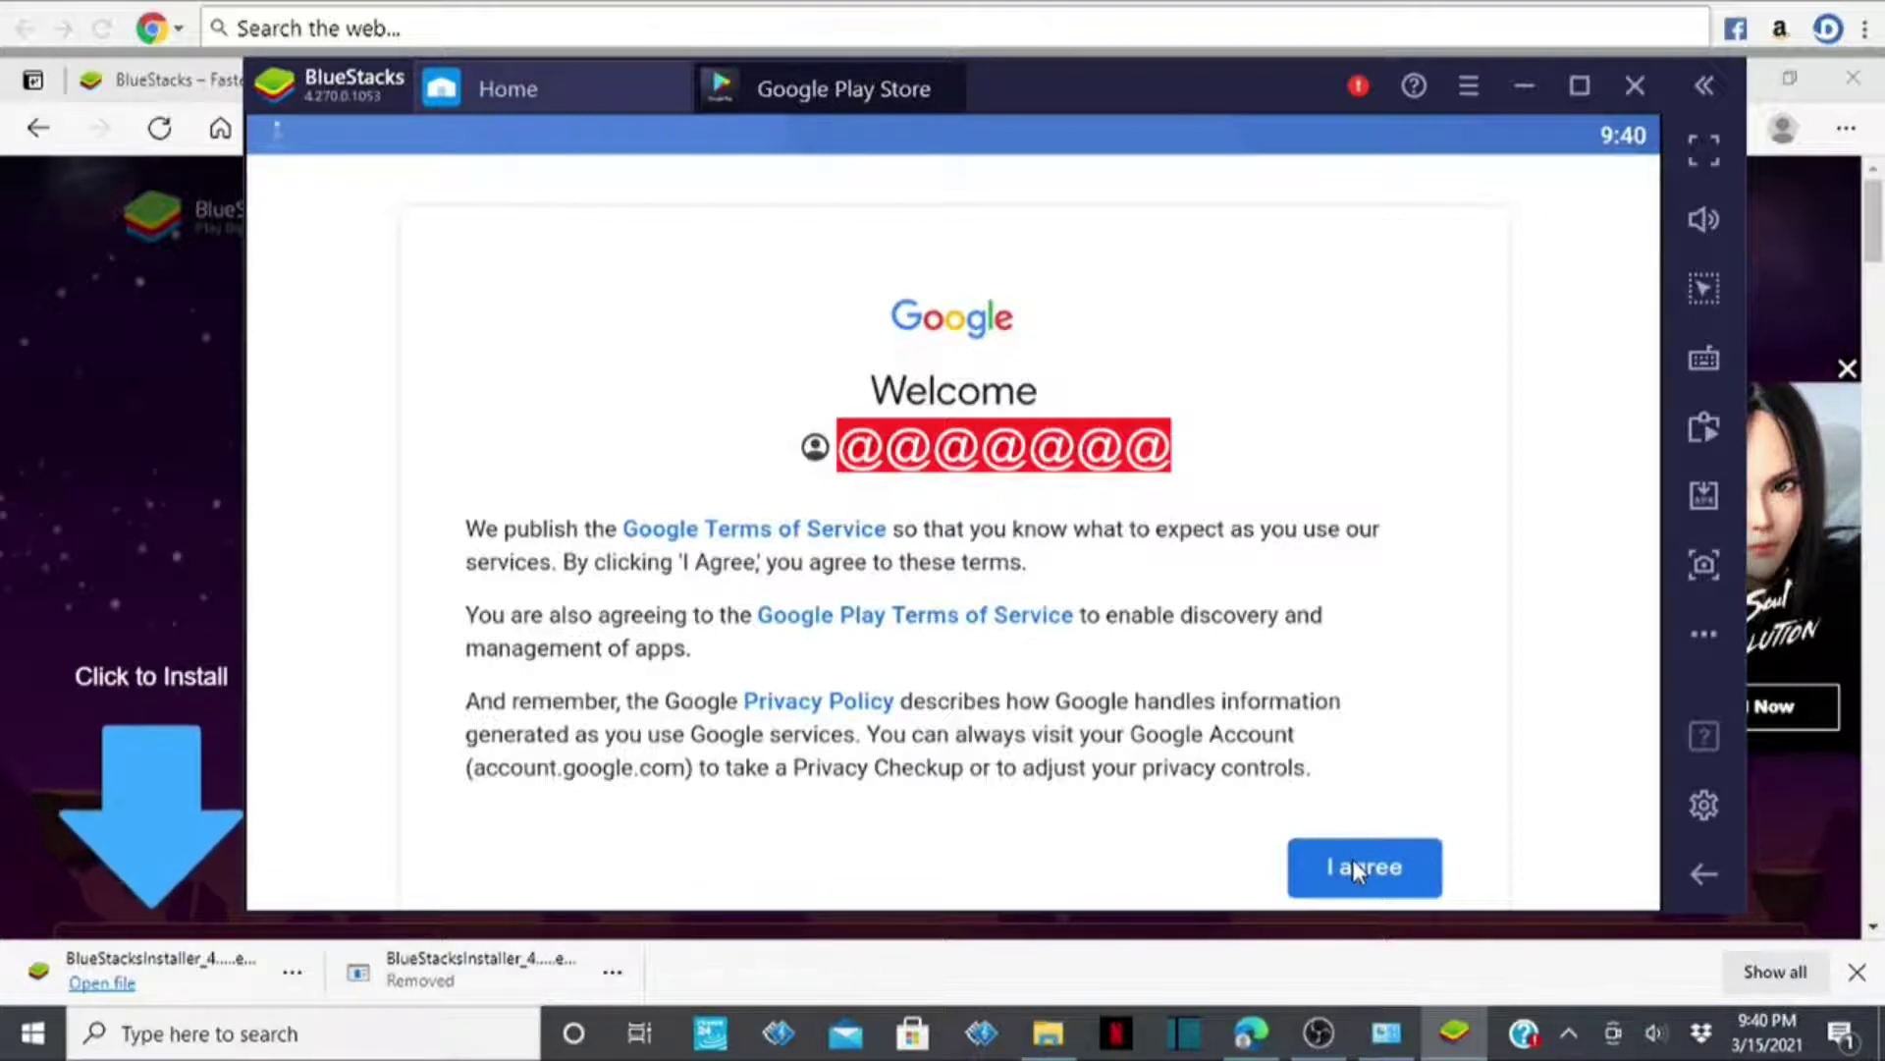
pyautogui.click(1353, 866)
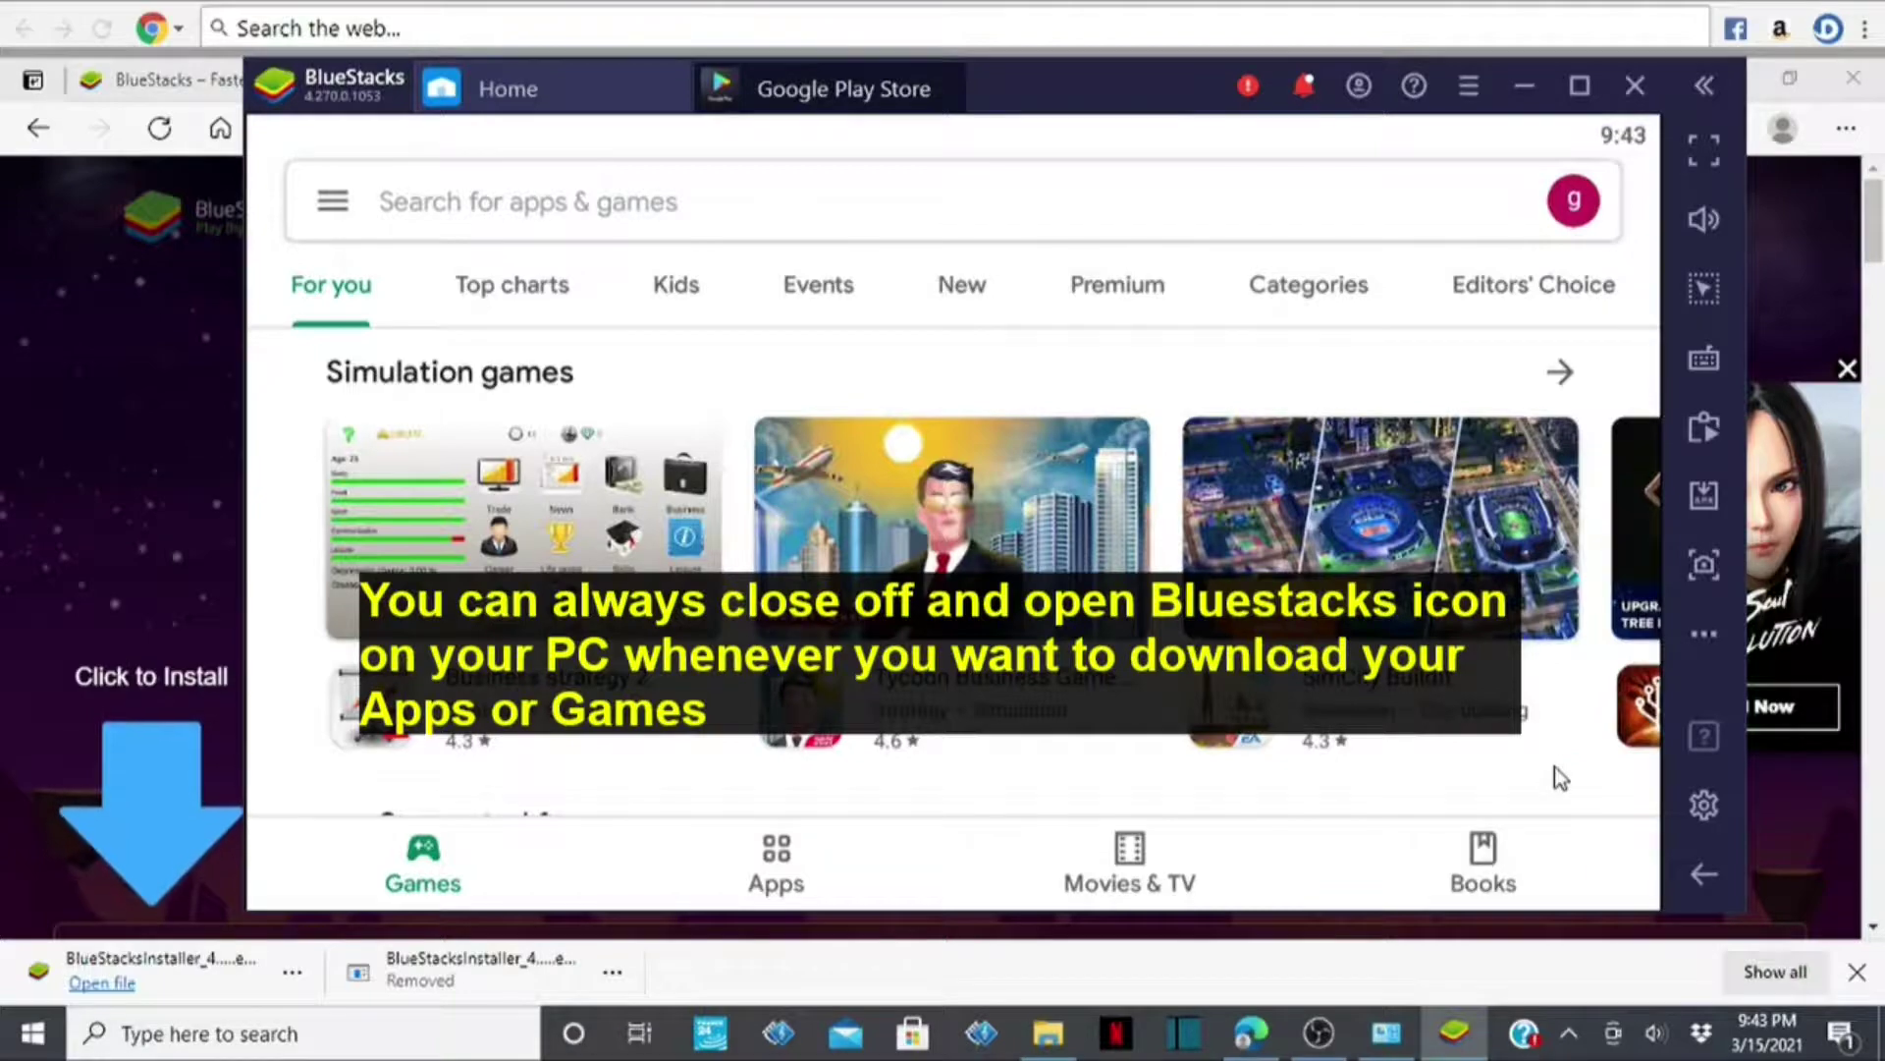
# - Scroll through the Games For you page, then switch to the Apps section
pyautogui.scroll(-3, 1517, 504)
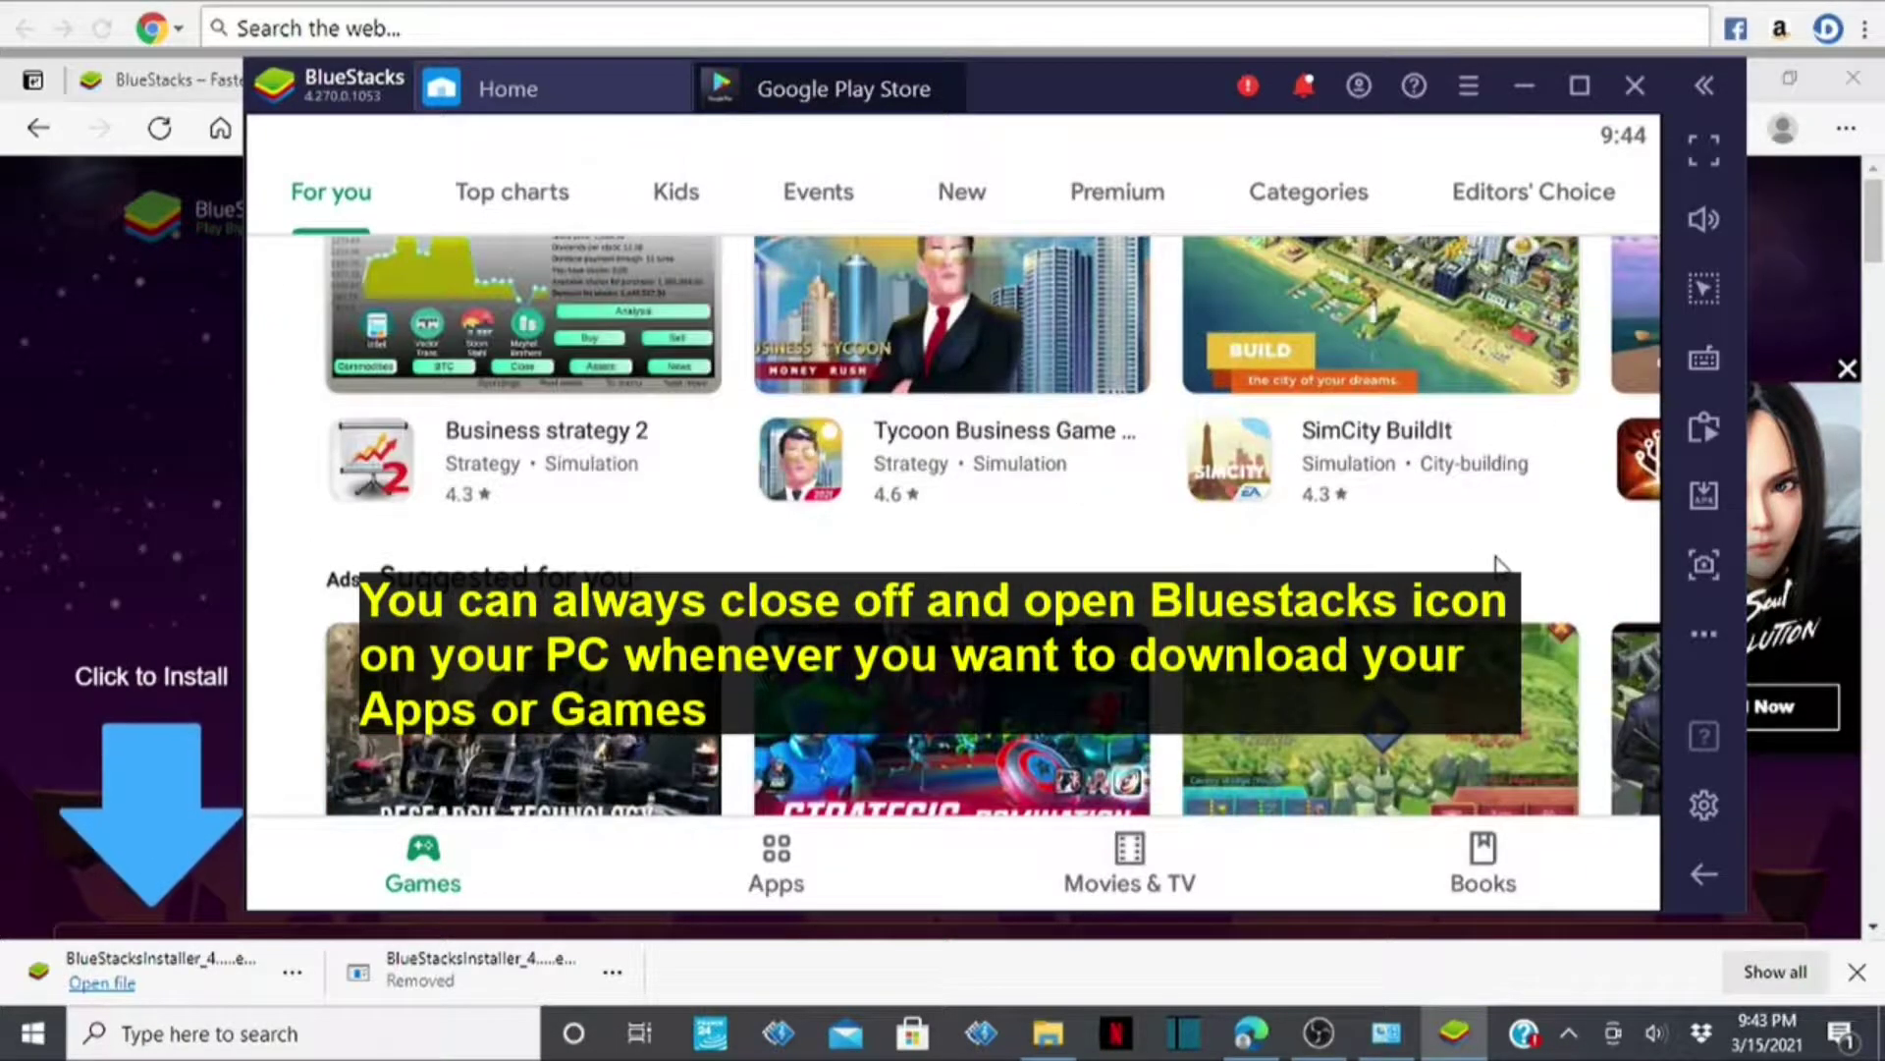
pyautogui.scroll(-2, 1501, 428)
pyautogui.scroll(-1, 1495, 256)
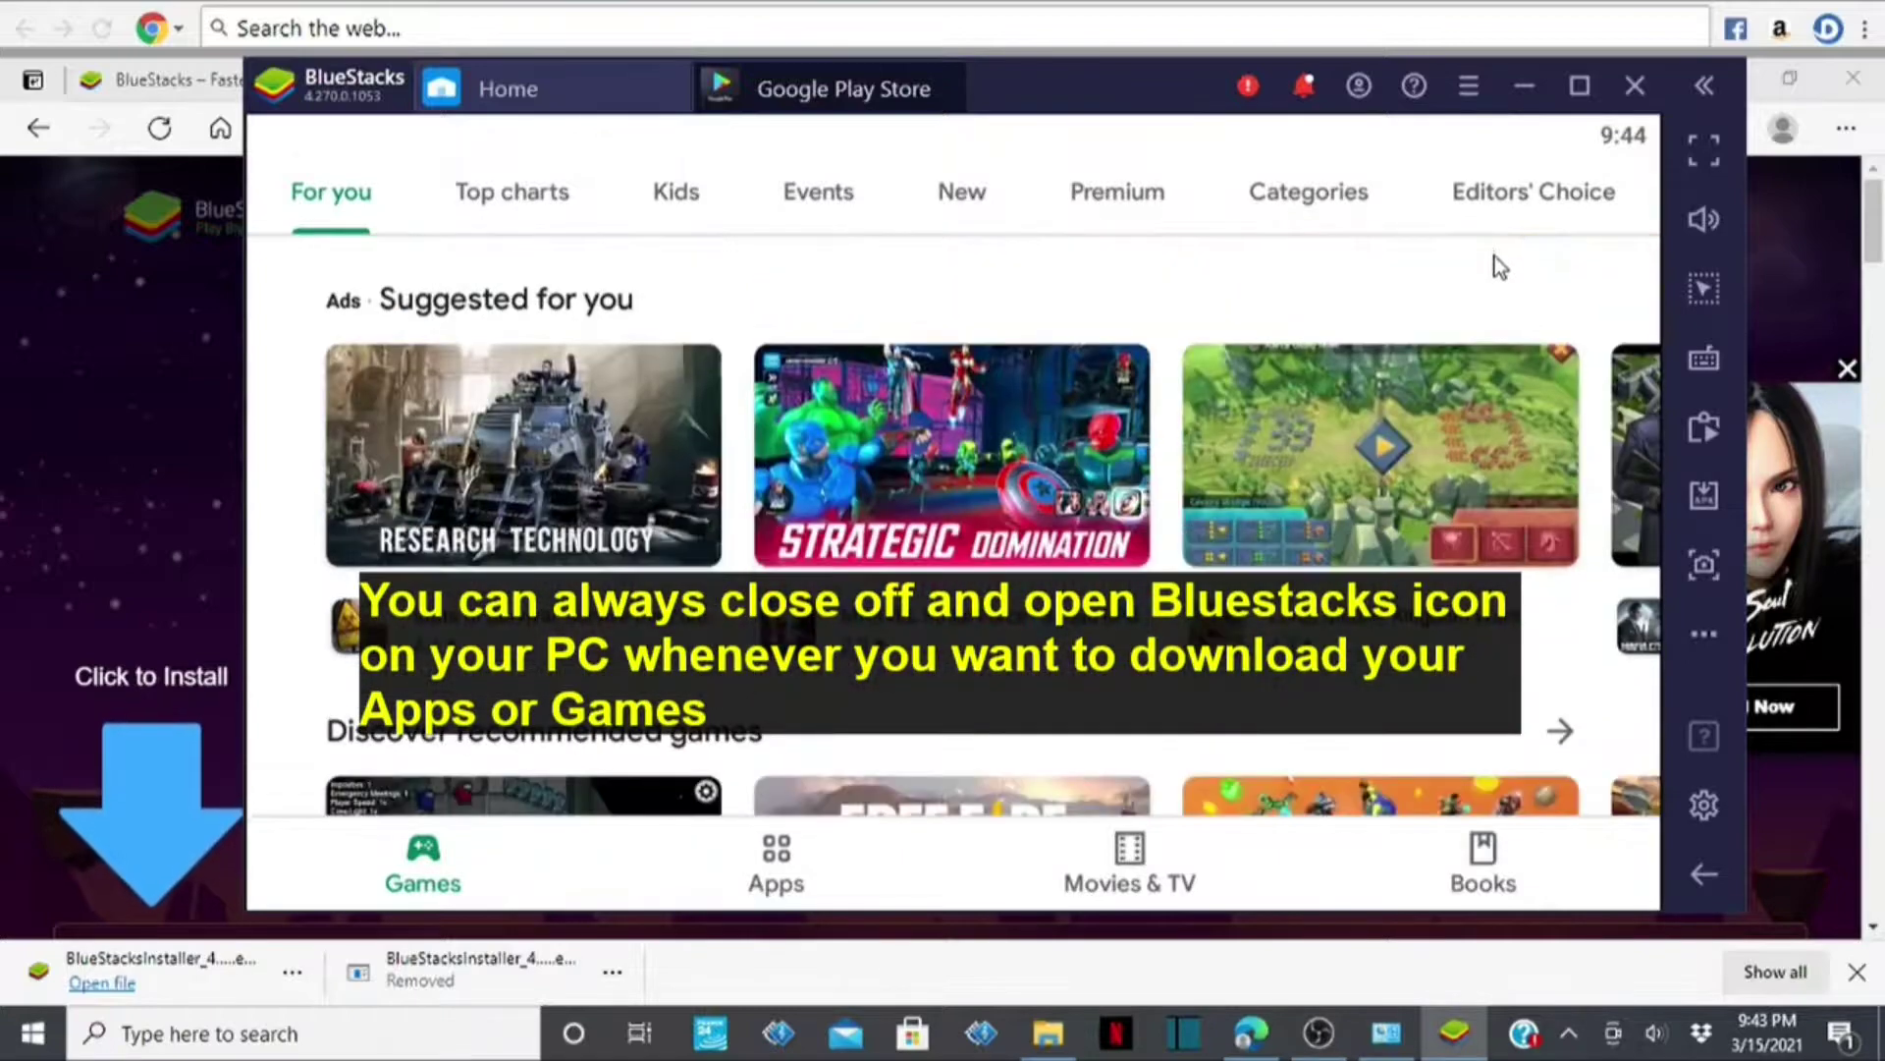
pyautogui.scroll(4, 1486, 324)
pyautogui.scroll(3, 1427, 763)
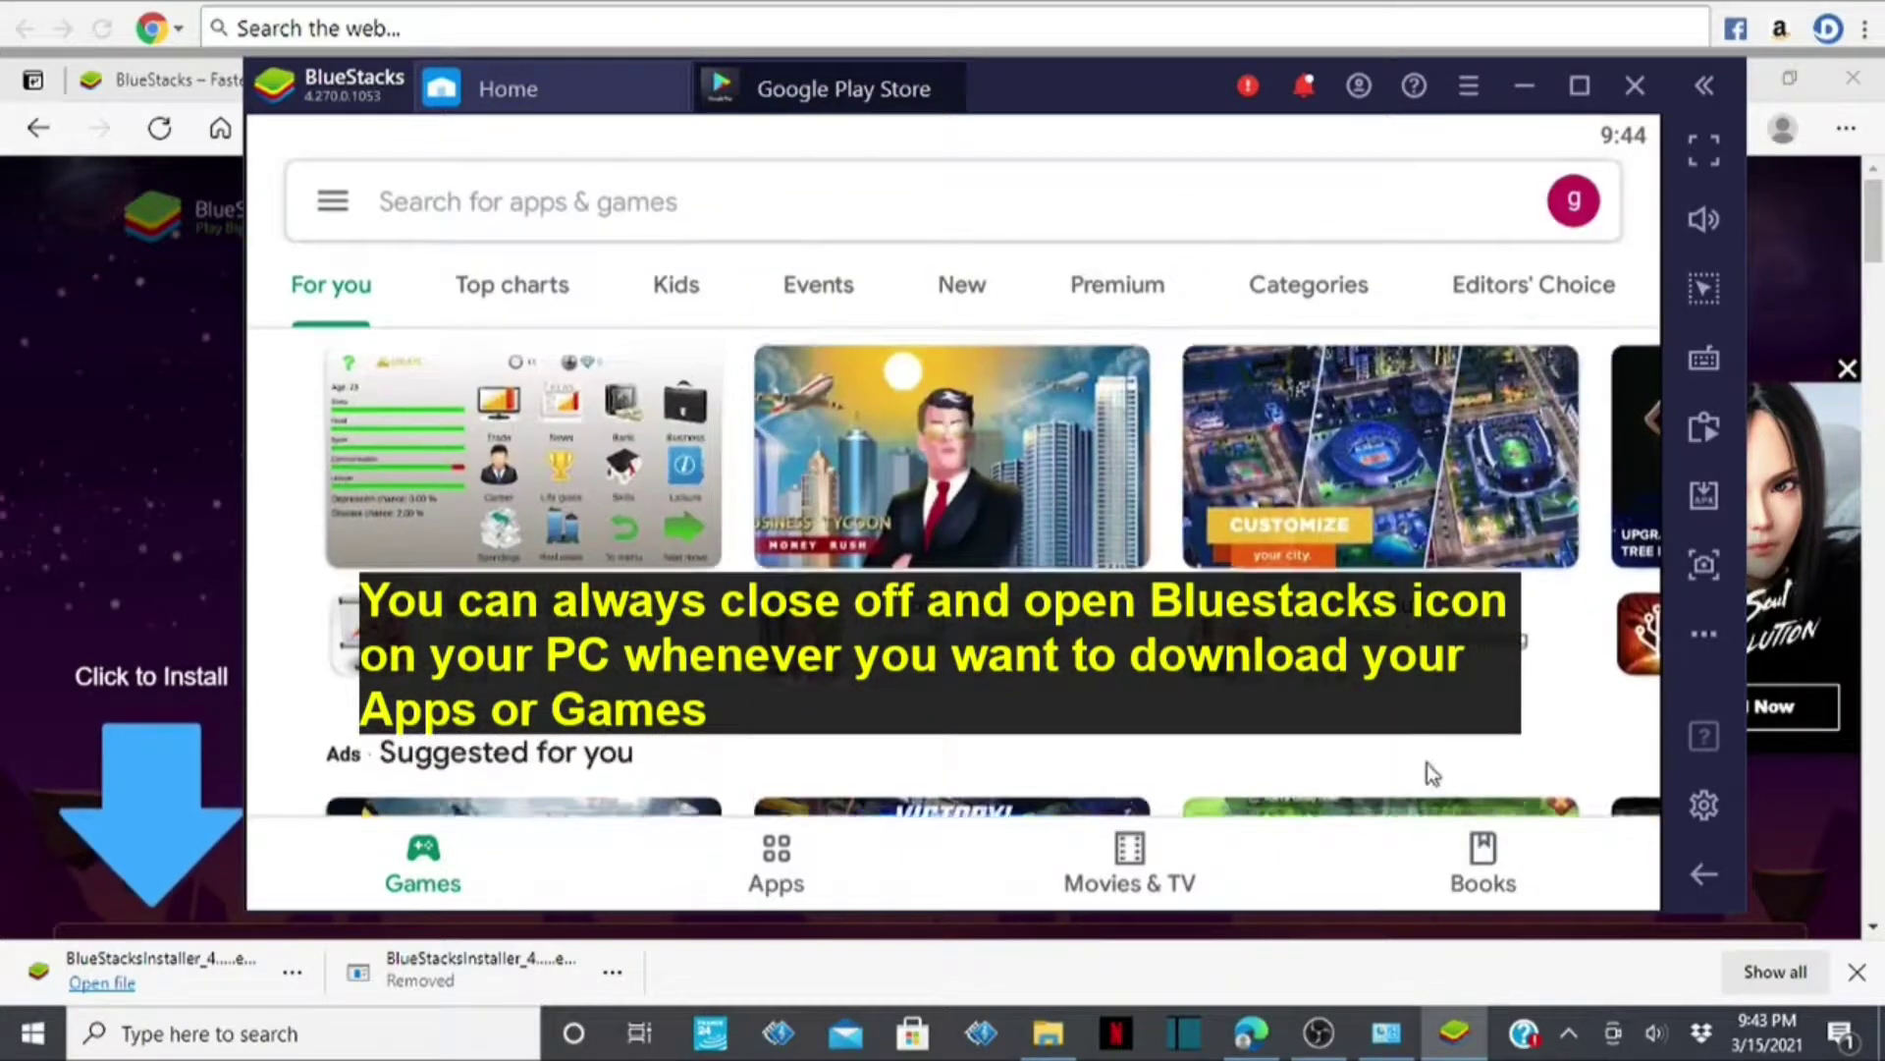
pyautogui.click(773, 869)
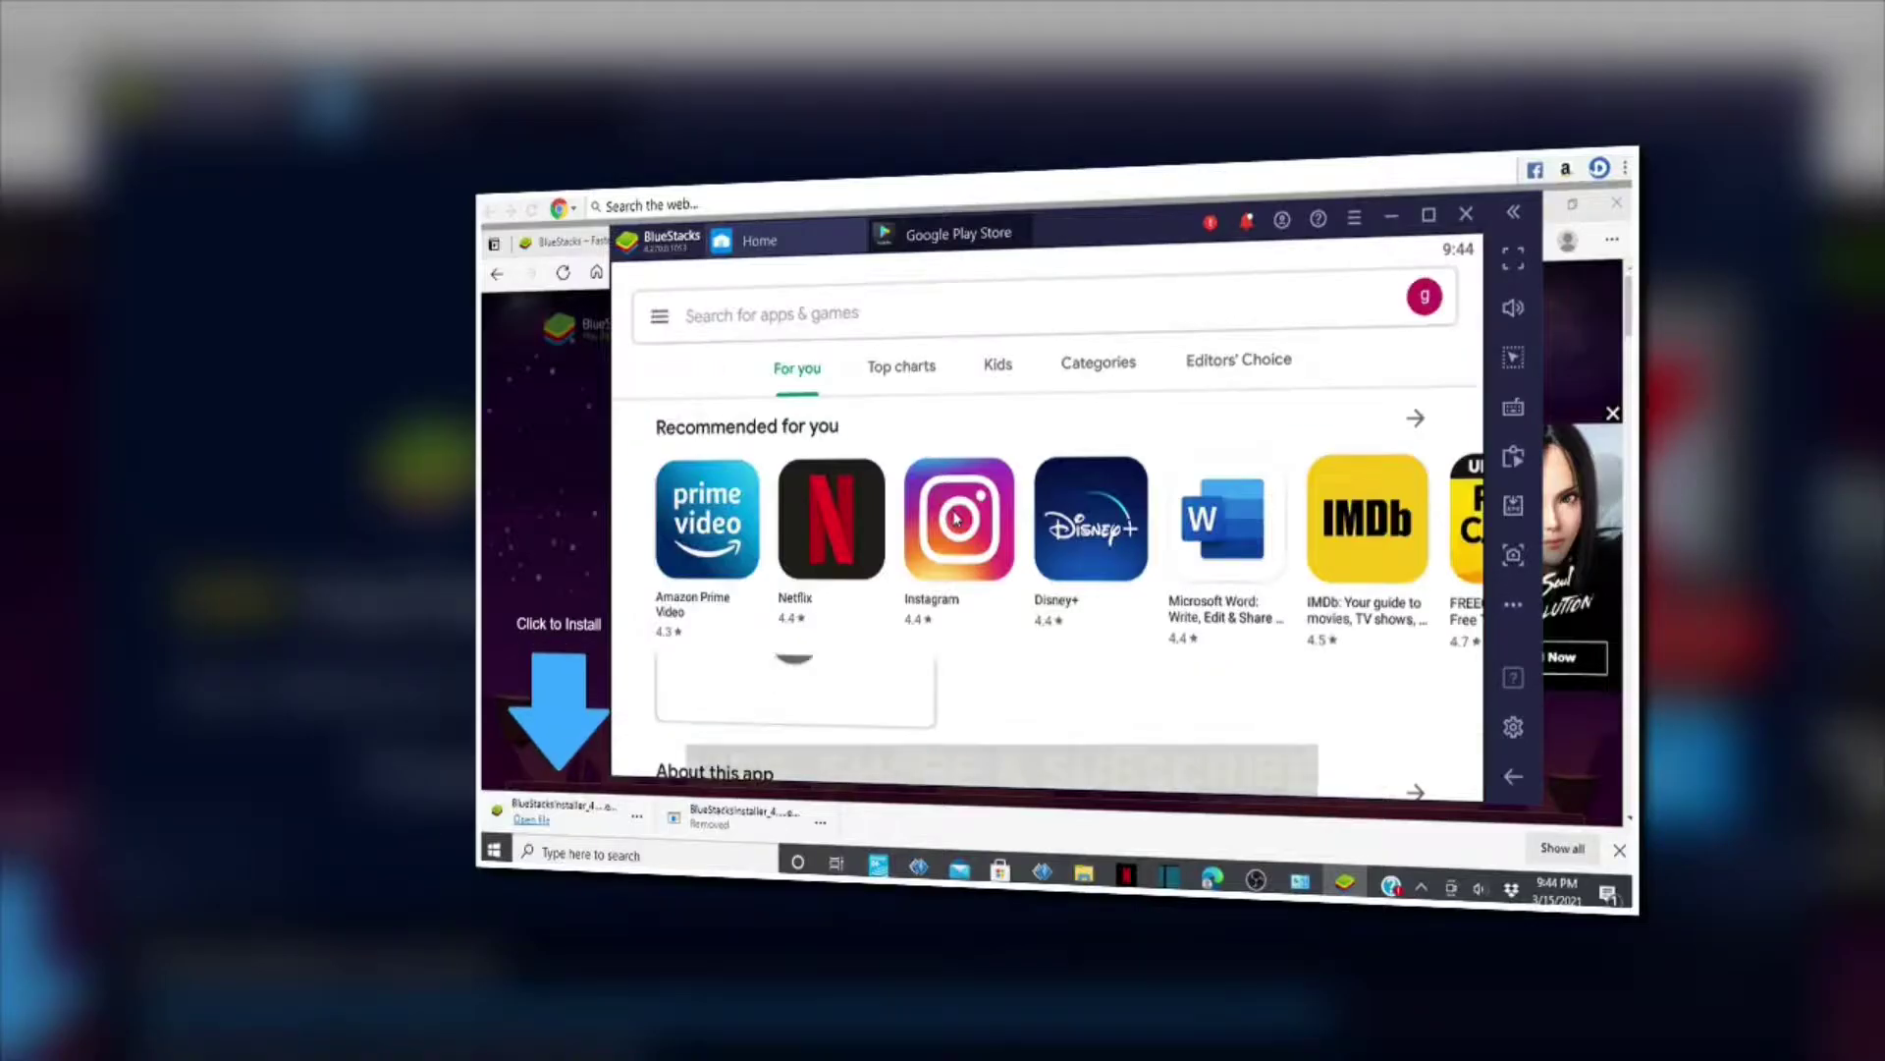
# - View Instagram's page, go back, open the Netflix page, and maximize the BlueStacks window
pyautogui.click(840, 511)
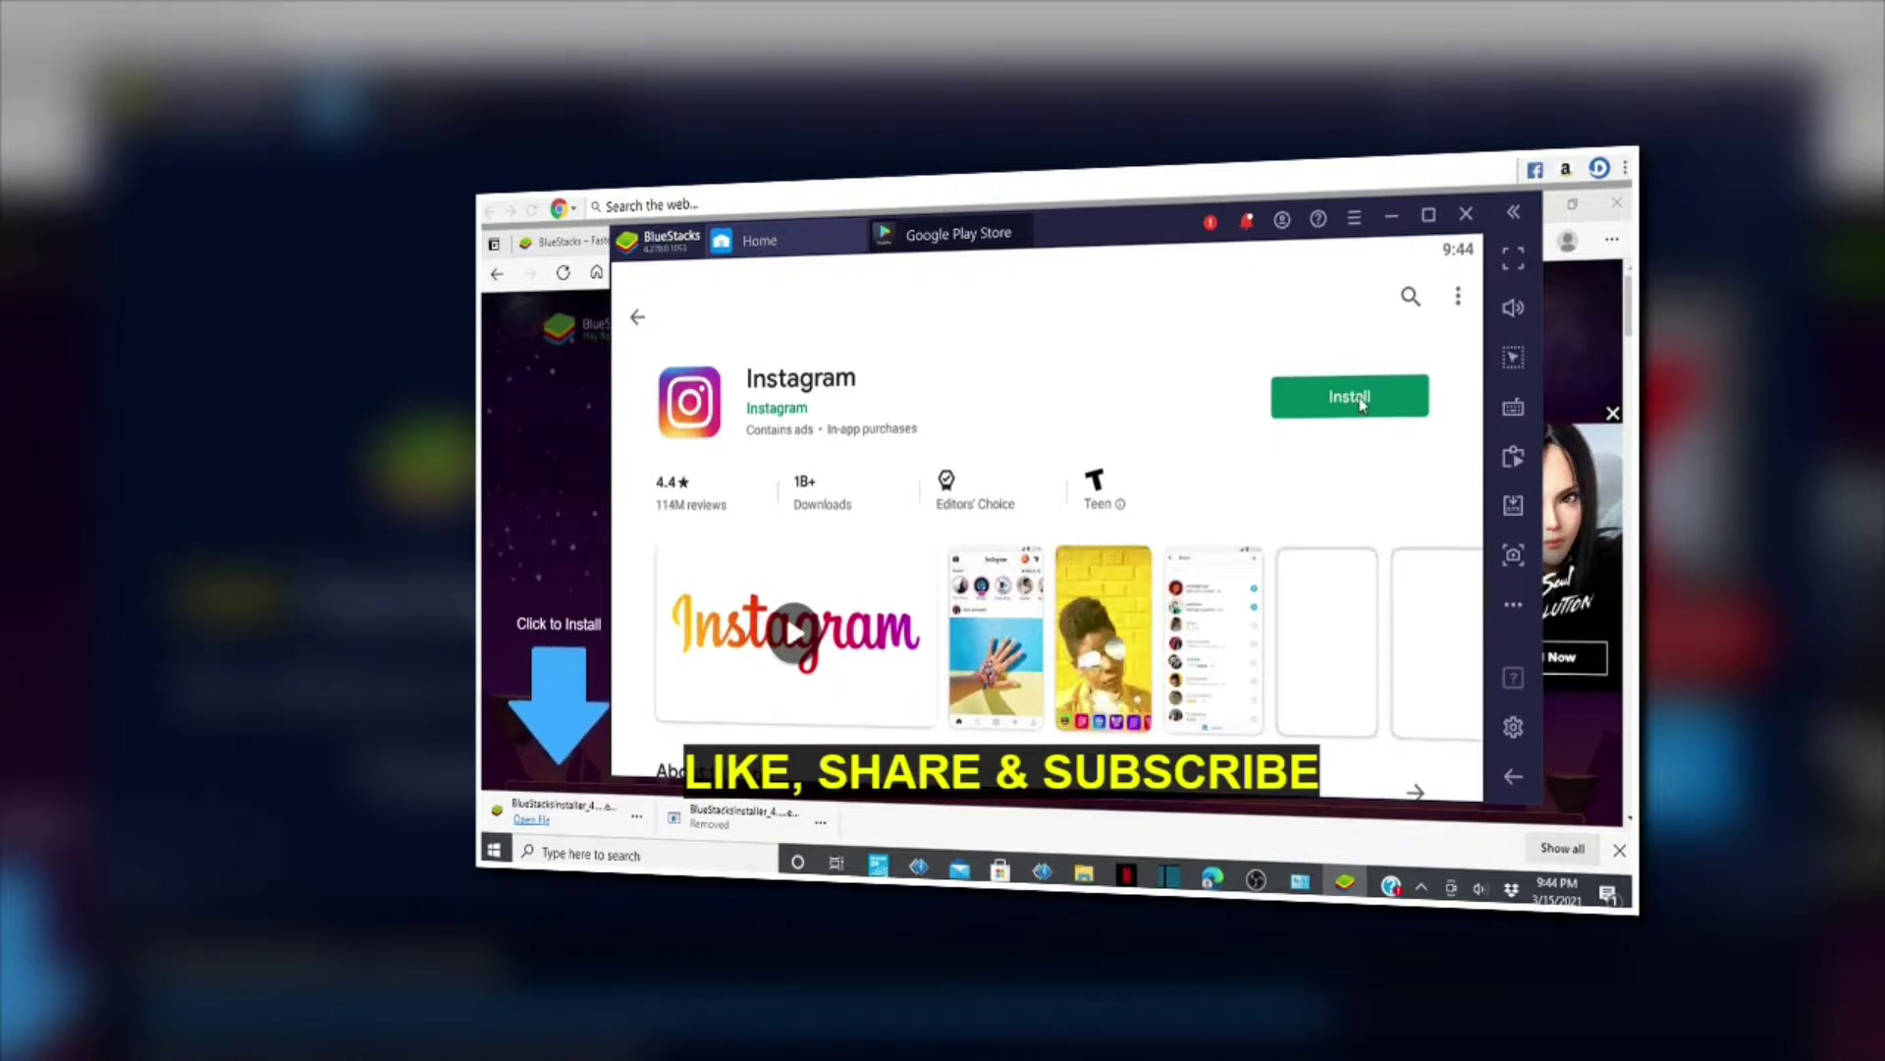
pyautogui.click(660, 328)
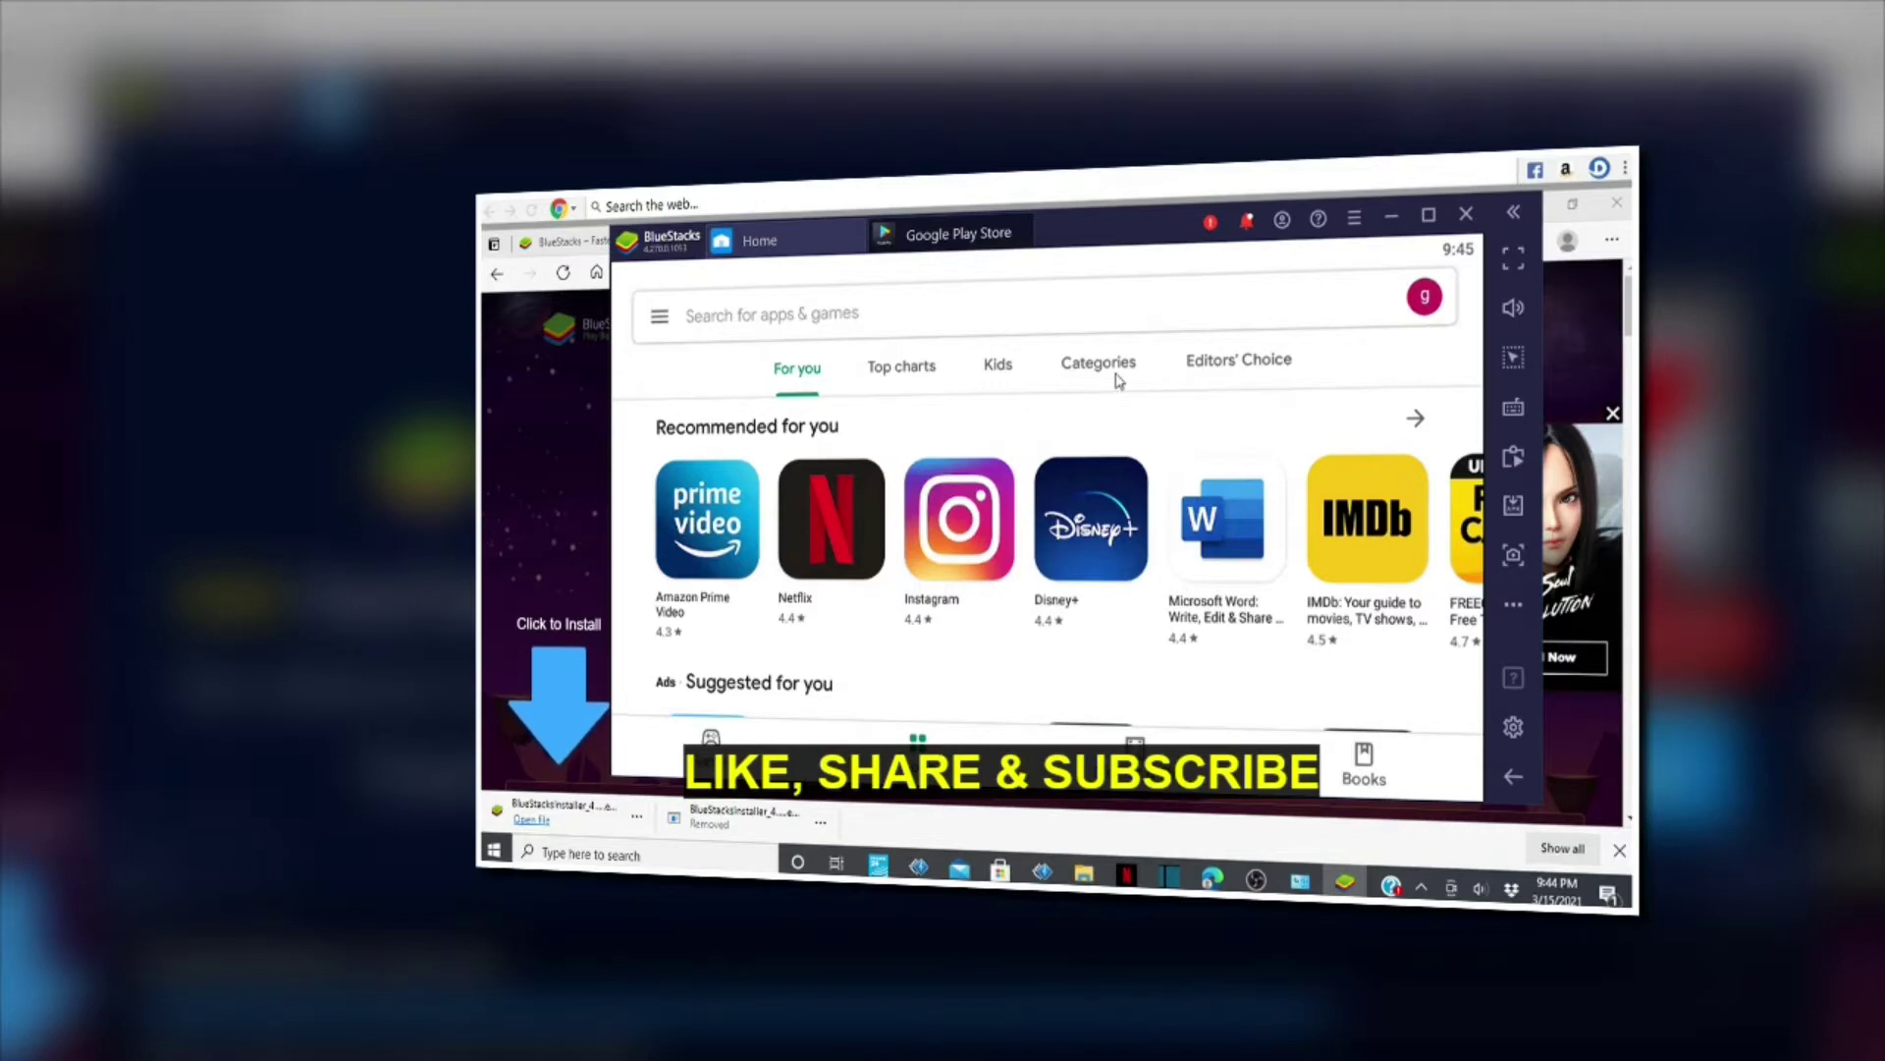
pyautogui.click(850, 539)
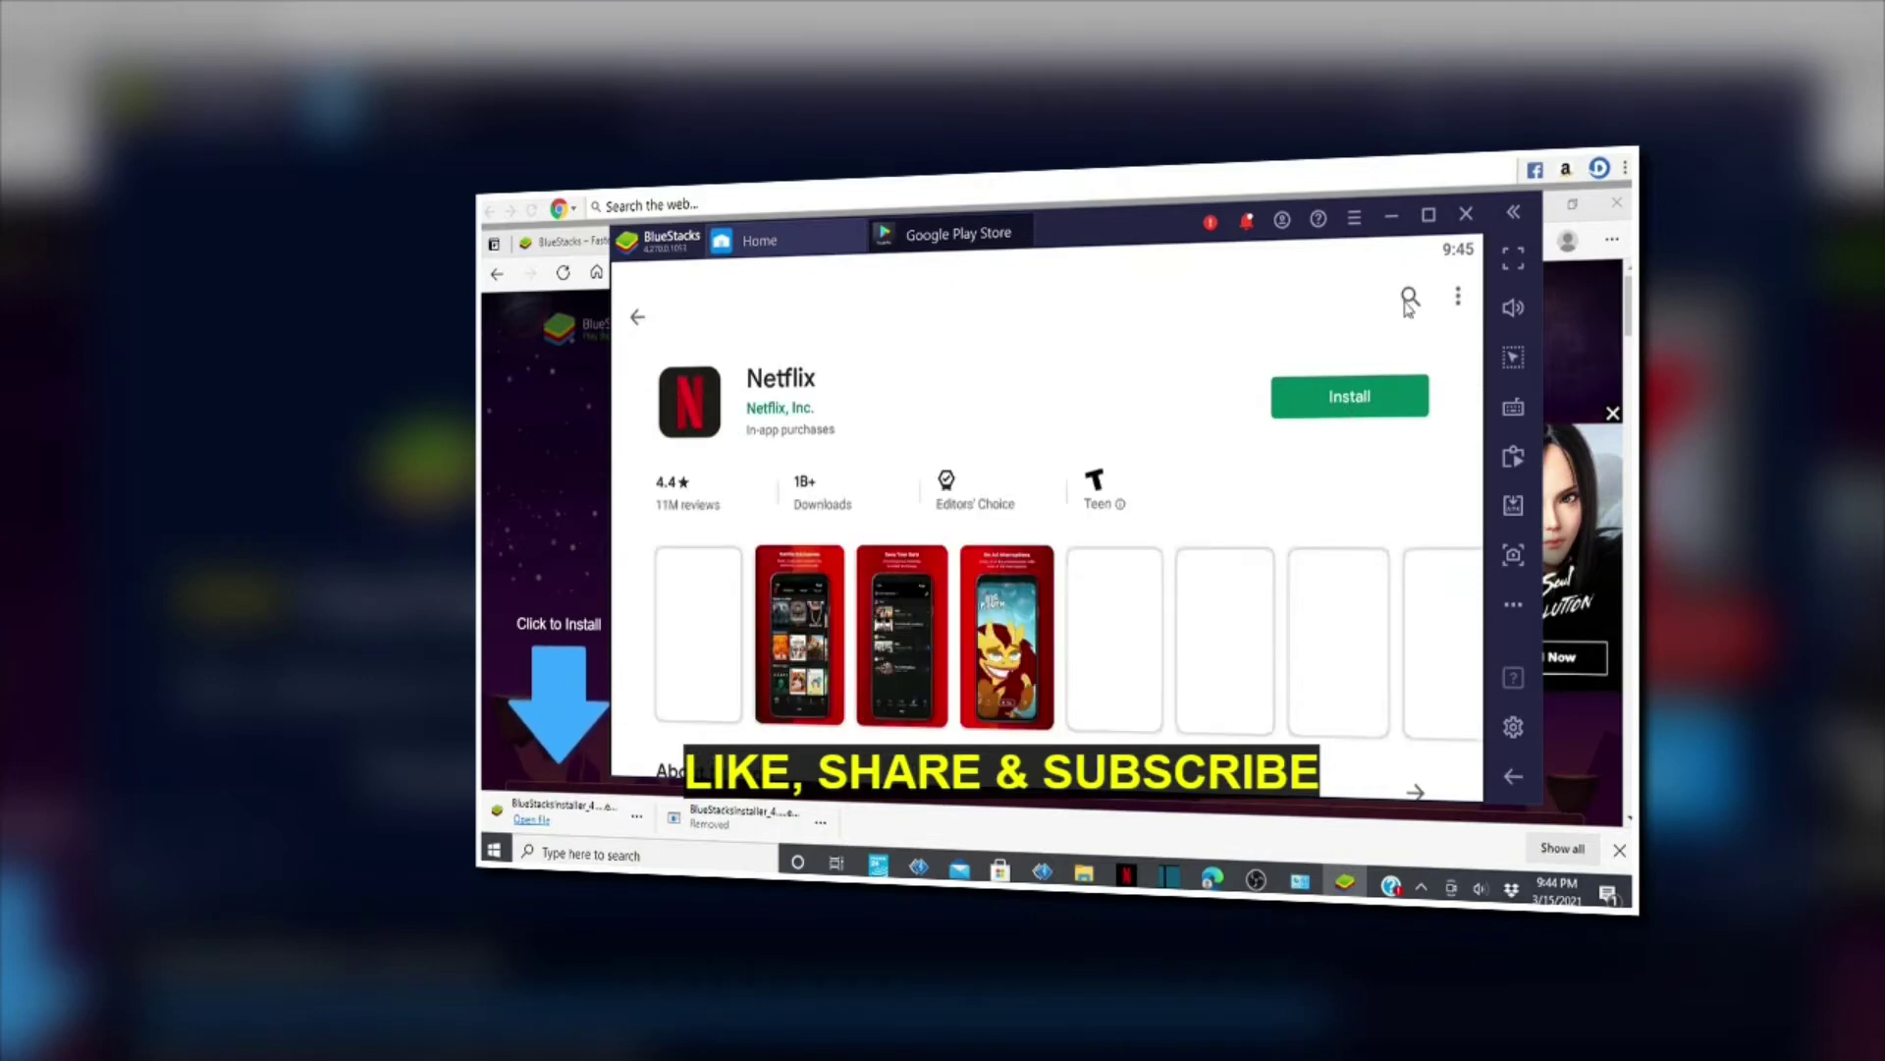
pyautogui.click(1436, 216)
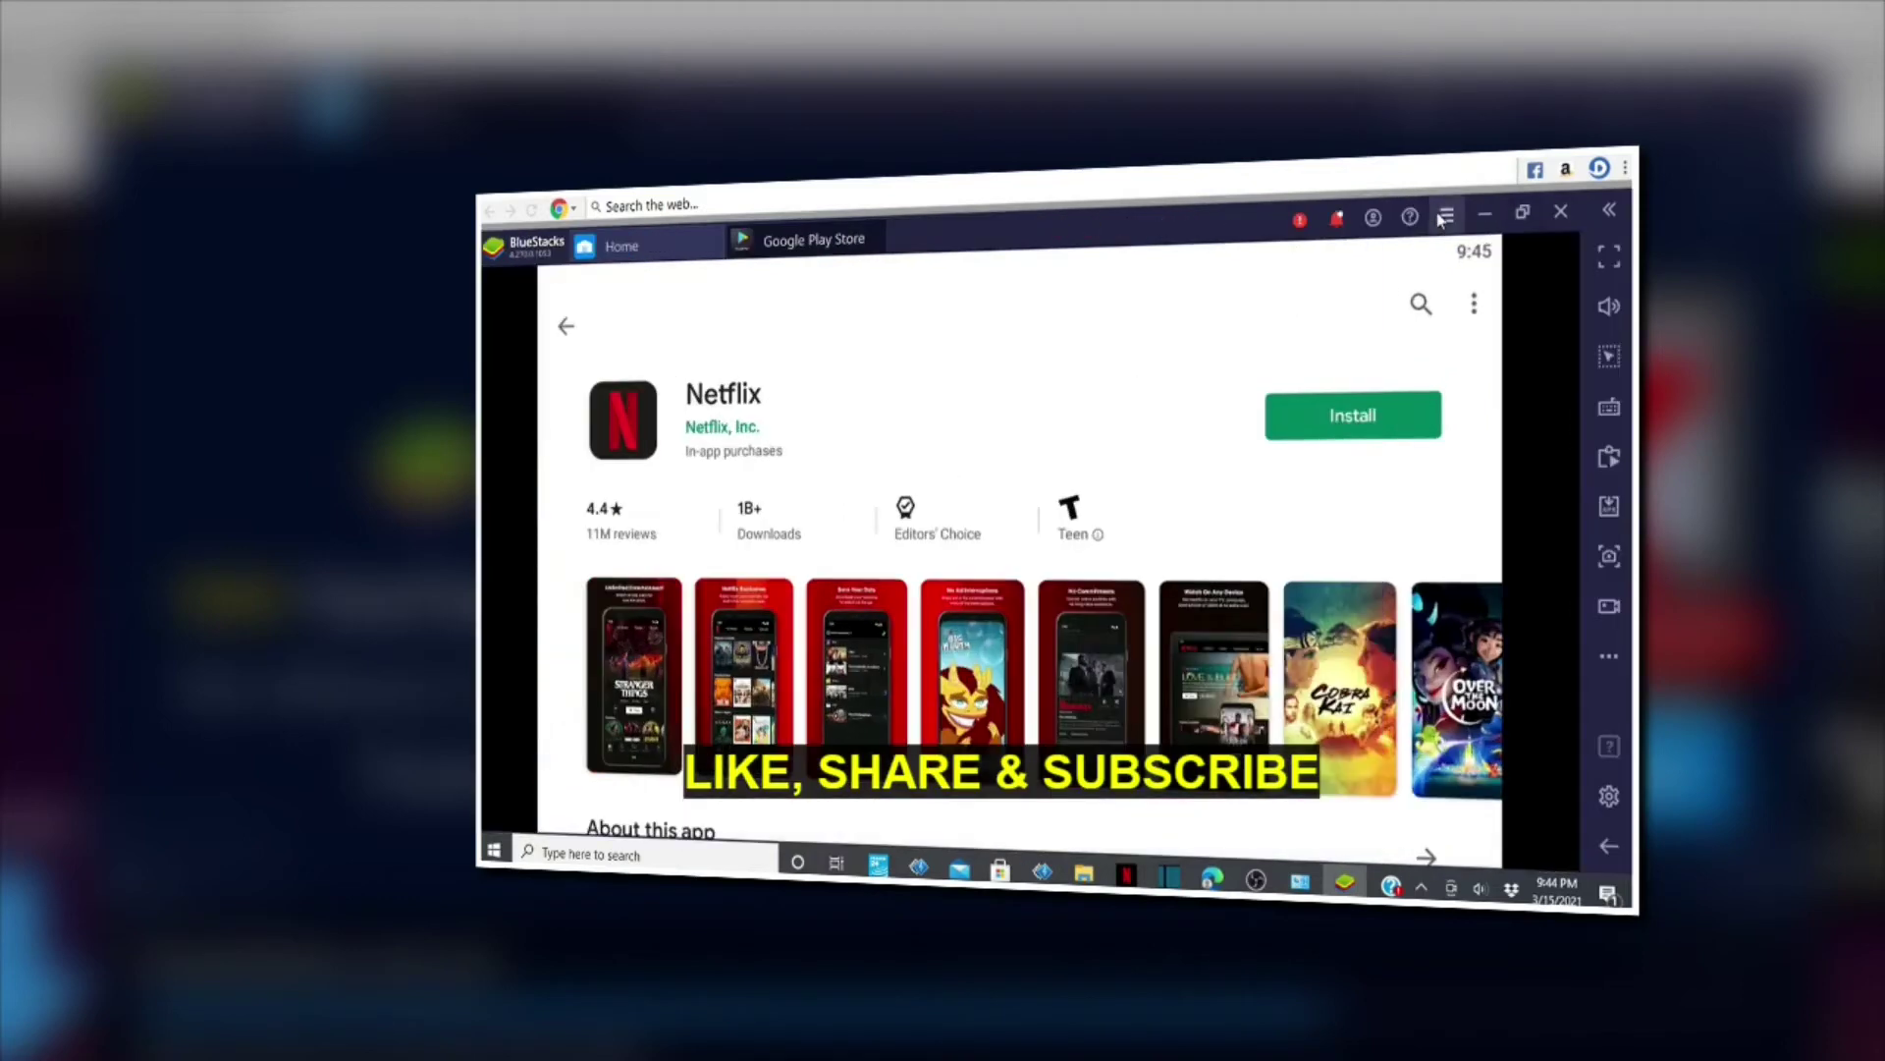